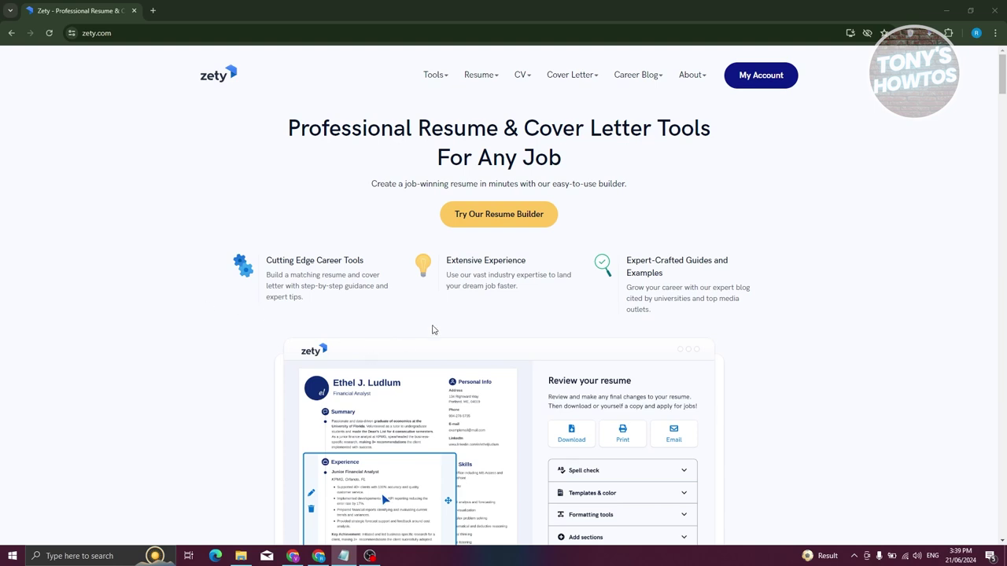
# Open Zety's resume builder and start creating a new resume.
pyautogui.click(519, 216)
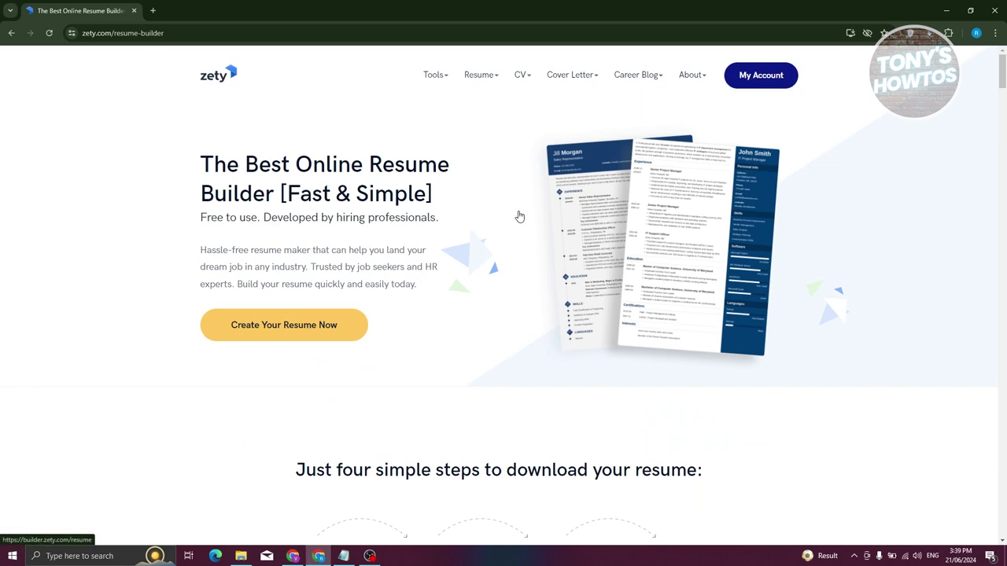
pyautogui.click(301, 335)
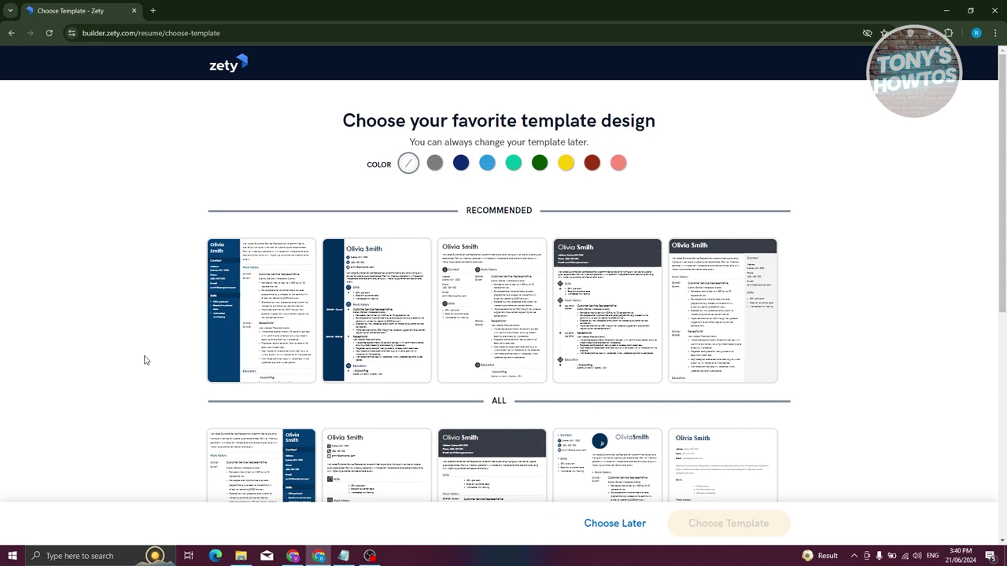
# Select the first recommended template in navy after previewing grey and light blue.
pyautogui.scroll(-2, 728, 328)
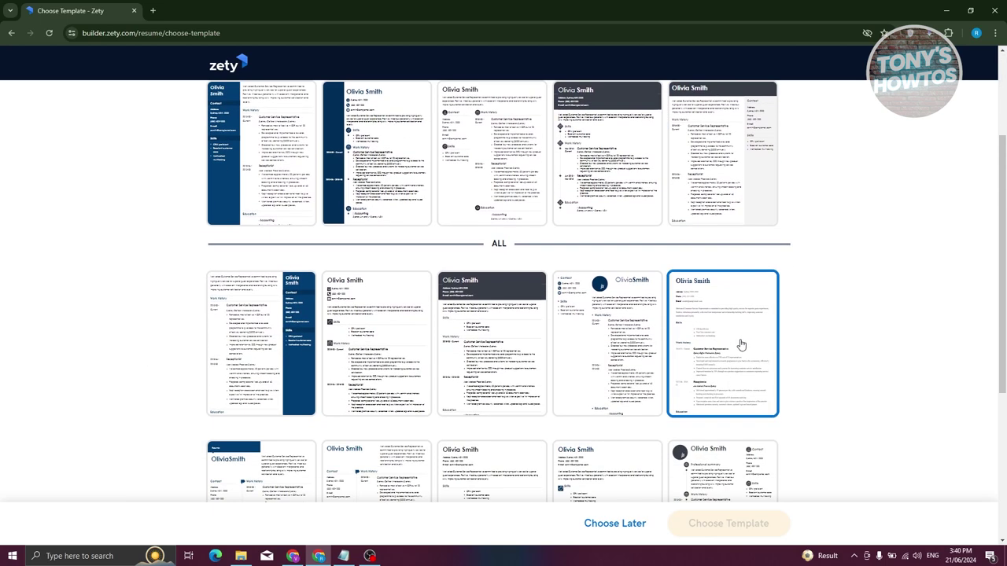
pyautogui.scroll(-3, 811, 323)
pyautogui.scroll(5, 823, 331)
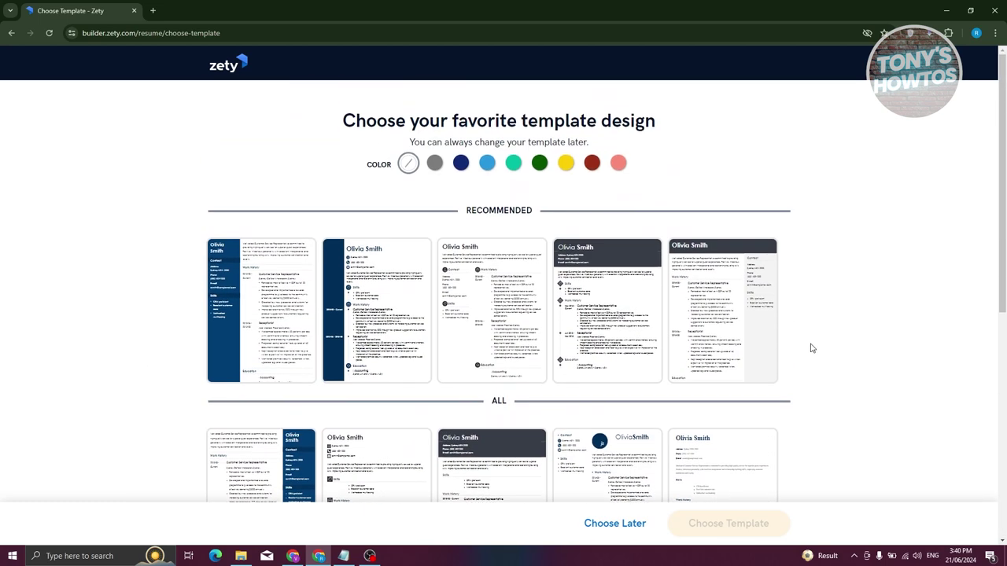
pyautogui.click(259, 288)
pyautogui.click(462, 165)
pyautogui.click(434, 163)
pyautogui.click(487, 162)
pyautogui.moveTo(592, 165)
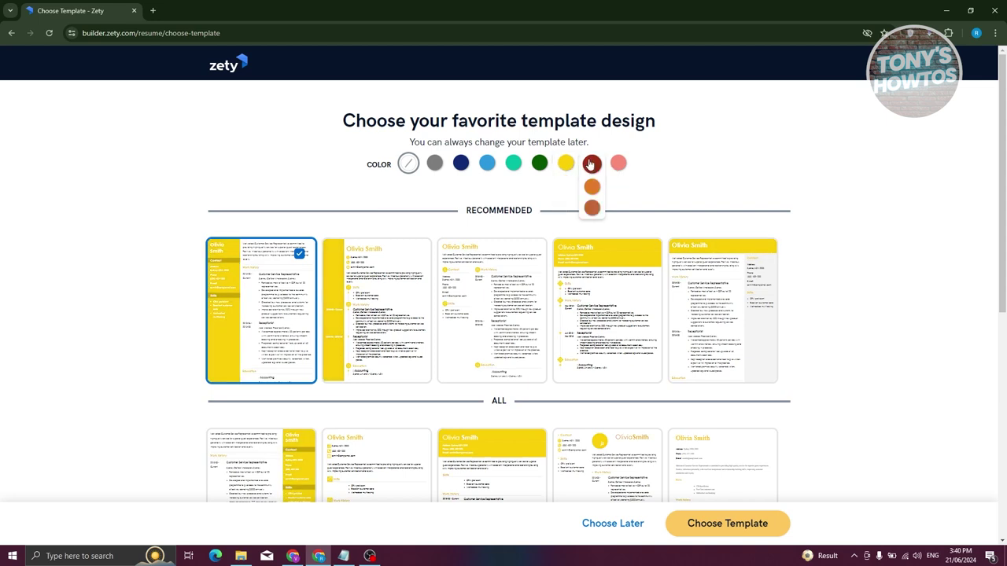
pyautogui.moveTo(436, 164)
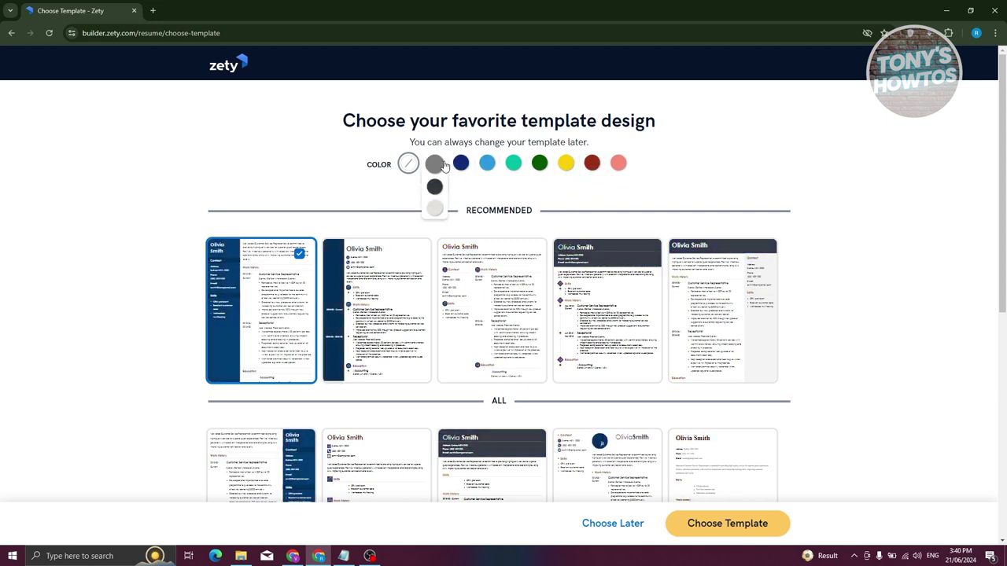
pyautogui.click(461, 163)
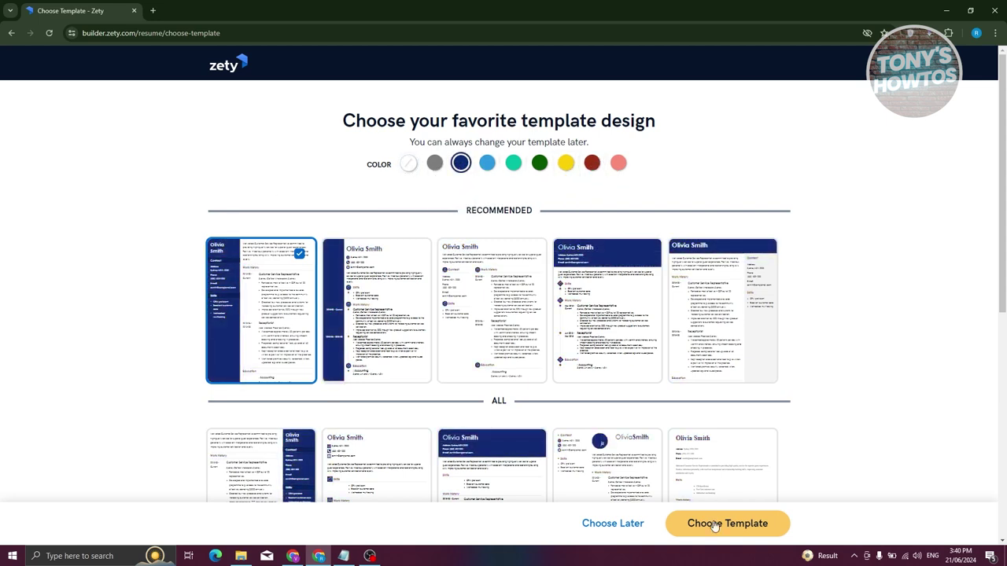
# Confirm the navy template and choose to build the resume from scratch.
pyautogui.click(736, 535)
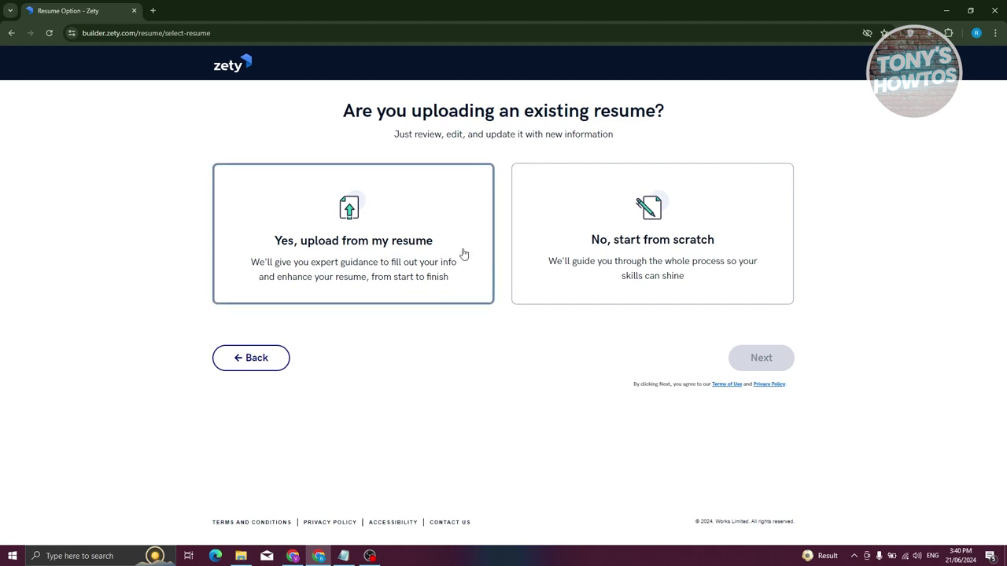
pyautogui.click(607, 254)
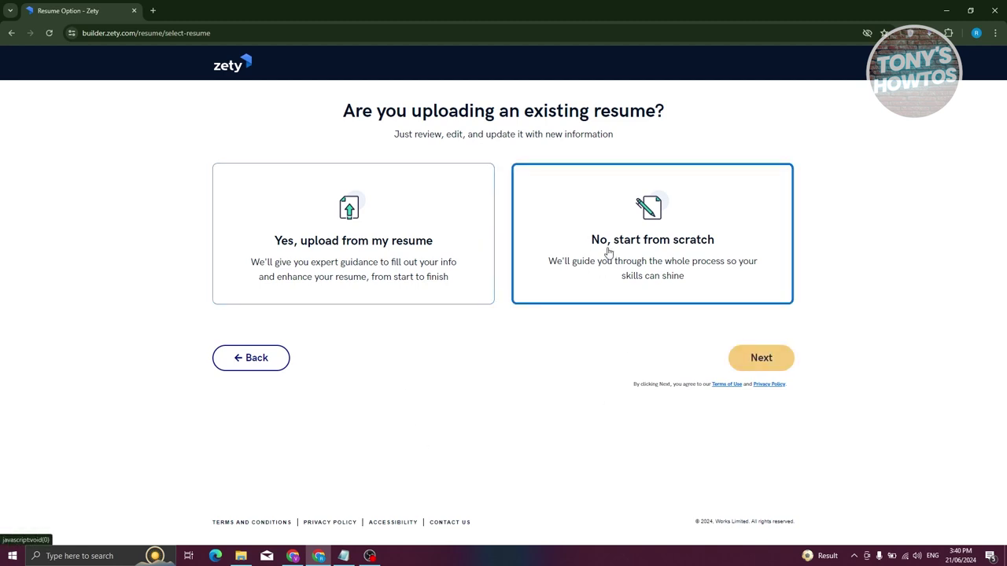
pyautogui.click(769, 363)
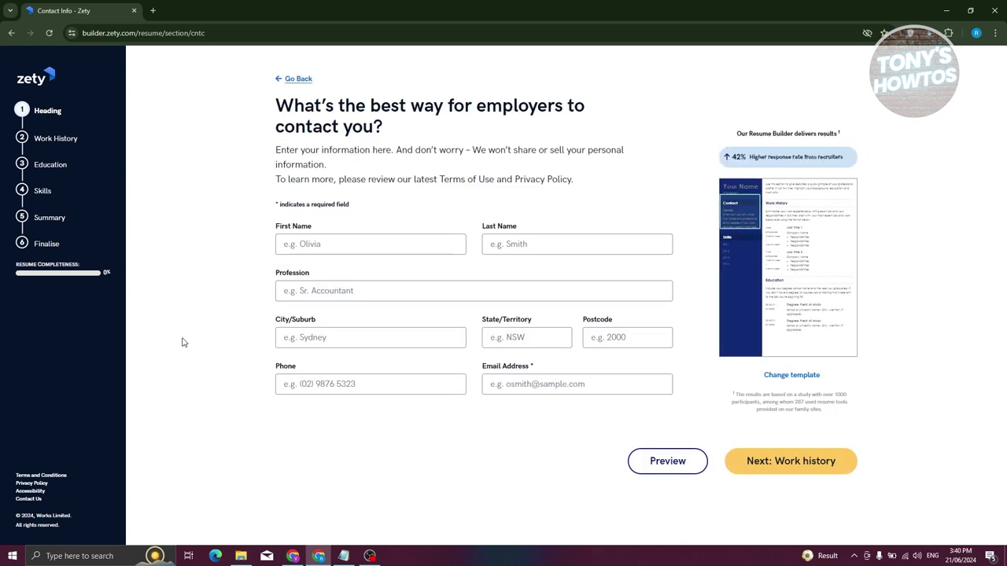
# Enter the first and last name and Developer as the profession.
pyautogui.click(314, 244)
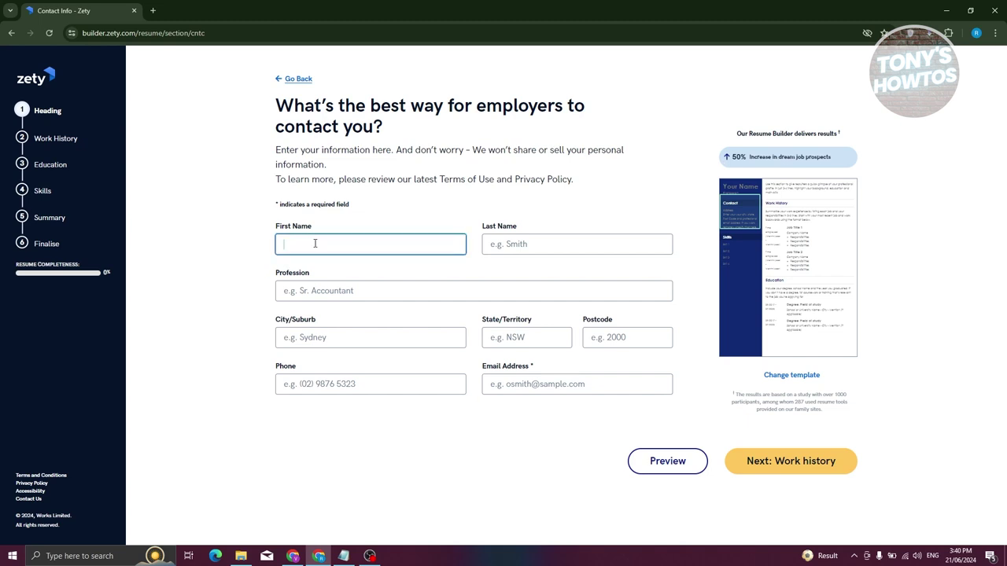
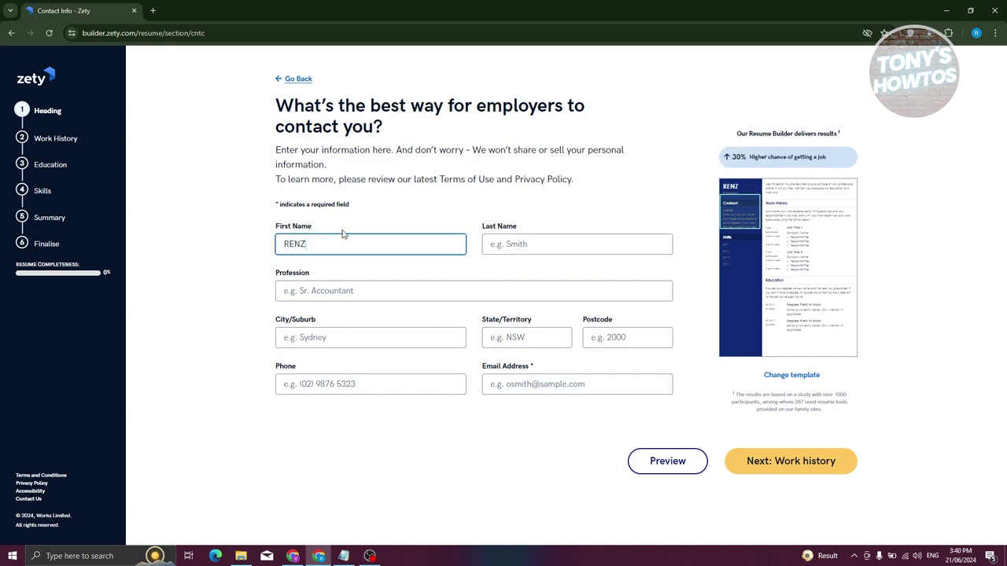
pyautogui.click(541, 249)
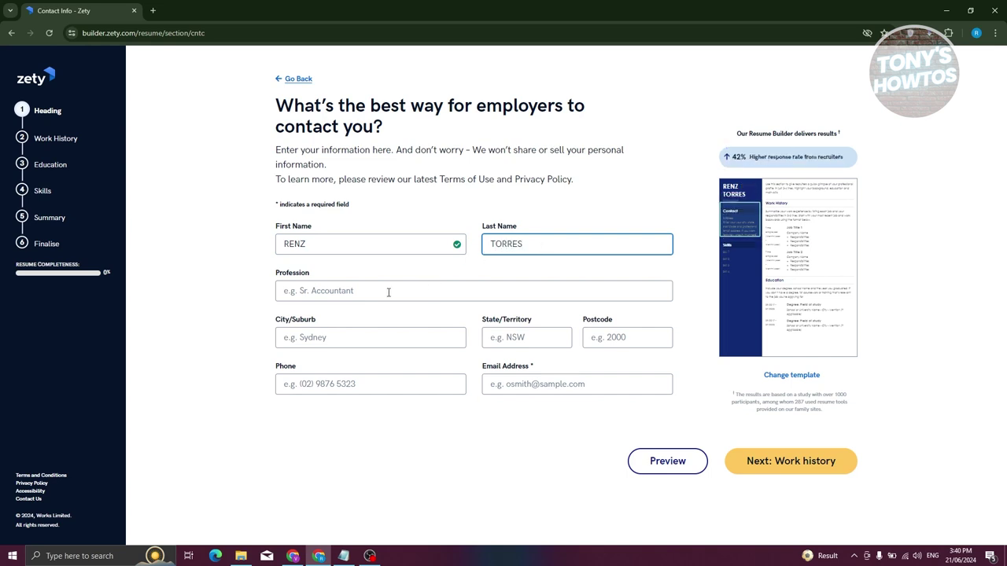
pyautogui.click(388, 293)
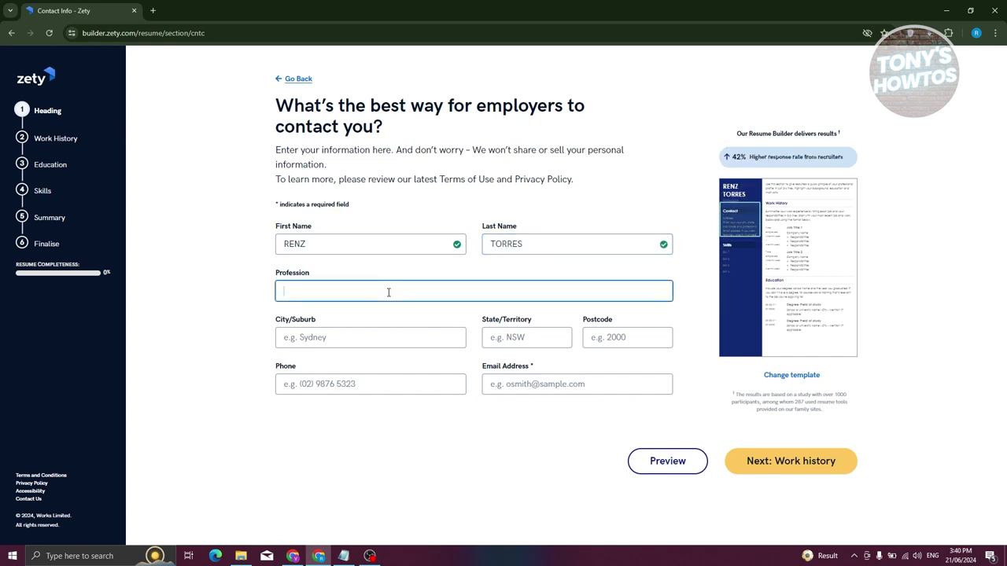
pyautogui.write('developer')
# Set the location to Manly, QLD 4179 from the city suggestions.
pyautogui.click(338, 334)
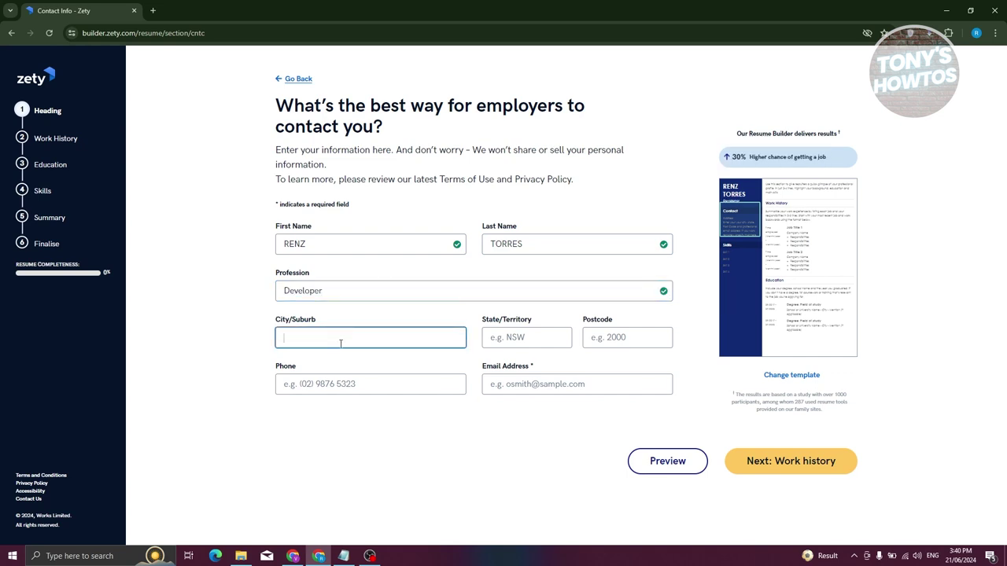
pyautogui.write('man')
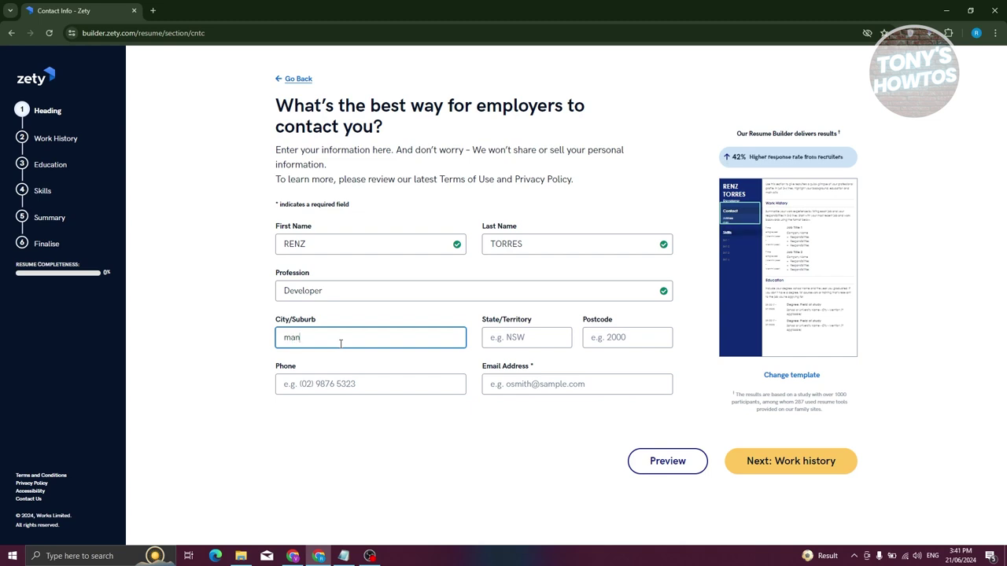
pyautogui.write('ila')
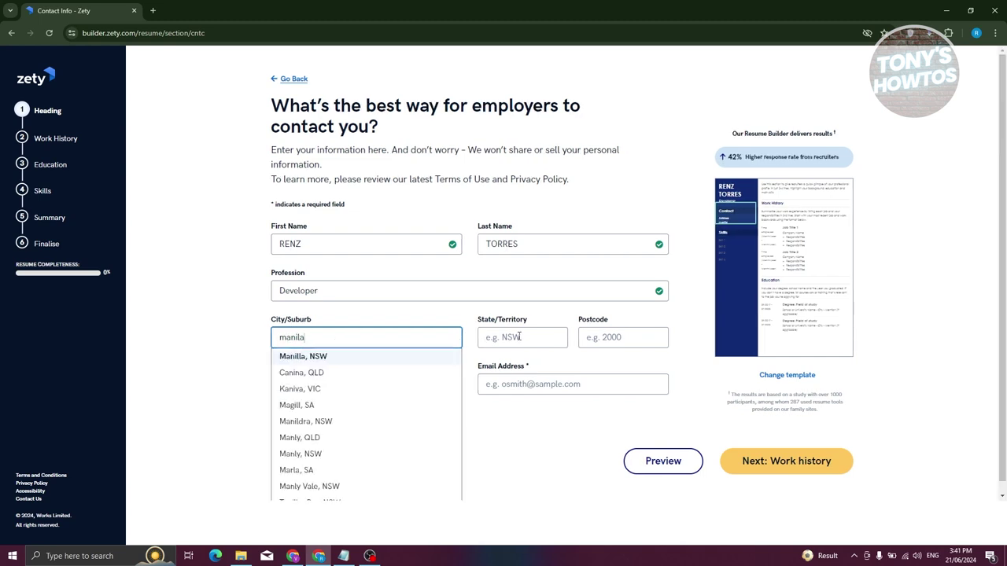
pyautogui.click(353, 440)
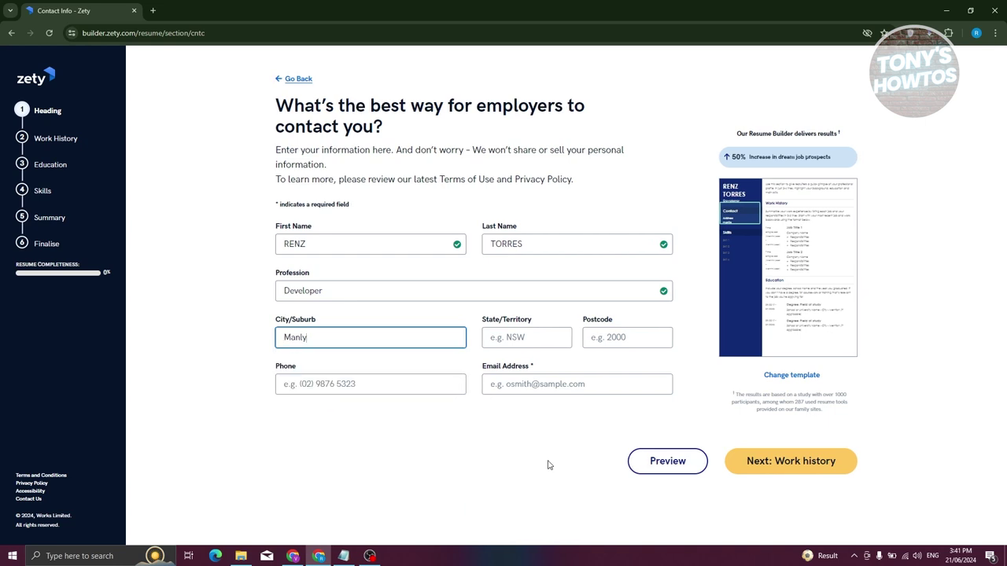
pyautogui.doubleClick(315, 339)
pyautogui.click(238, 354)
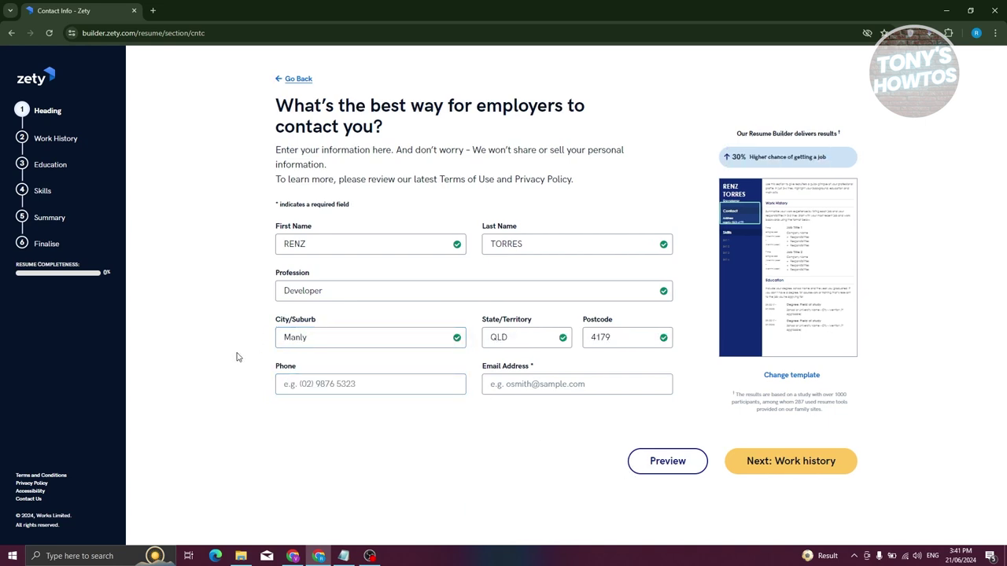
pyautogui.doubleClick(531, 339)
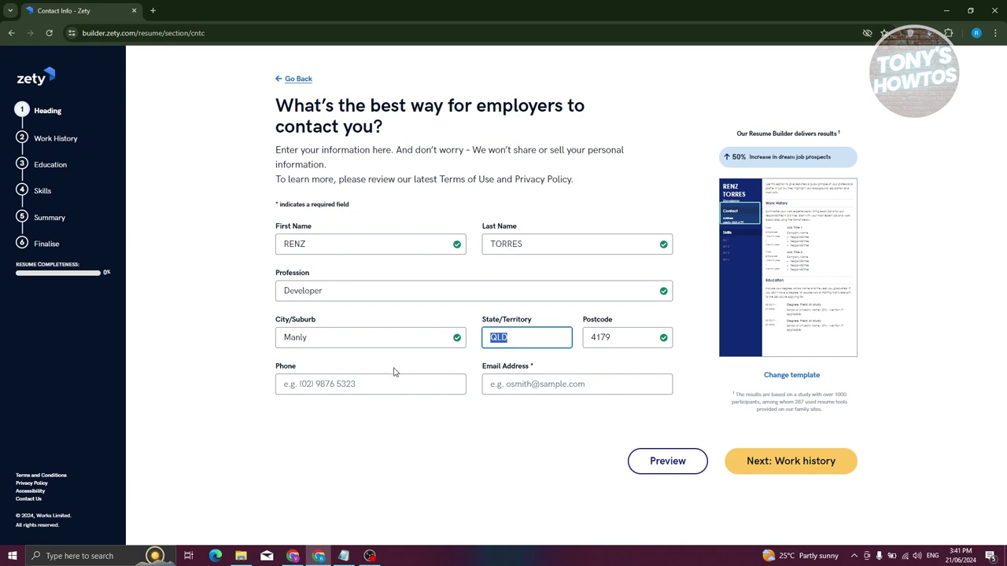
# Enter the e-mail address and continue to work history.
pyautogui.click(555, 384)
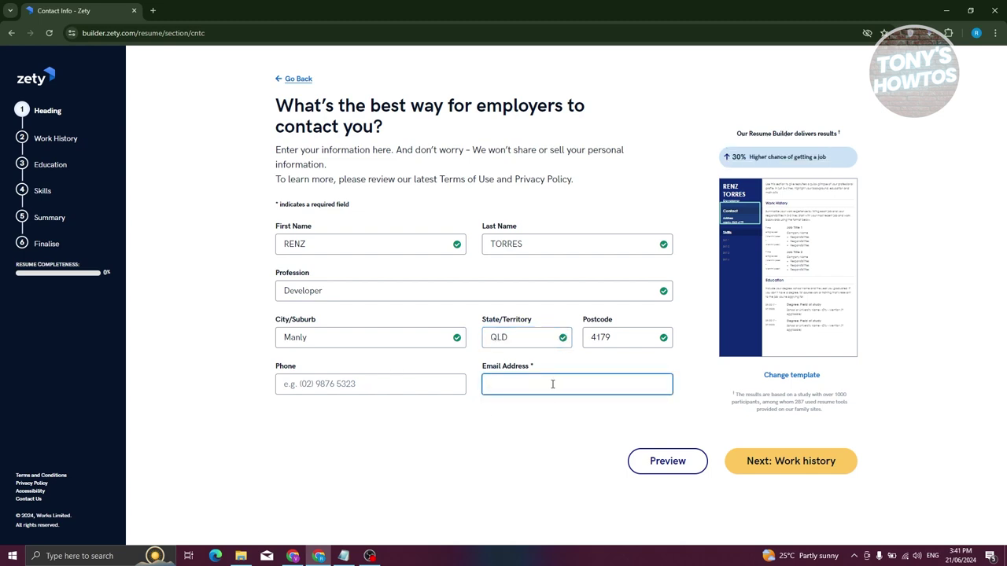
pyautogui.doubleClick(540, 367)
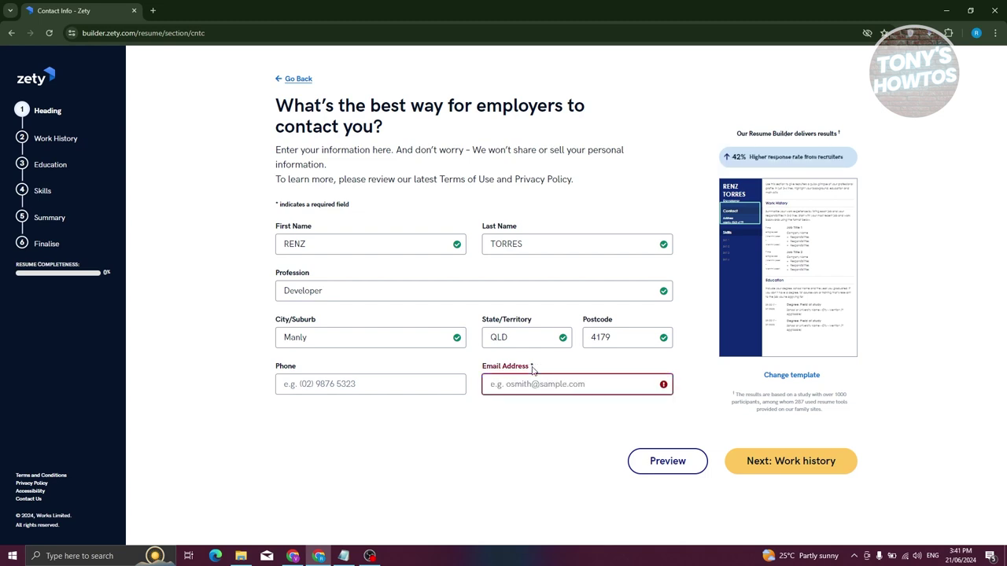
pyautogui.click(523, 386)
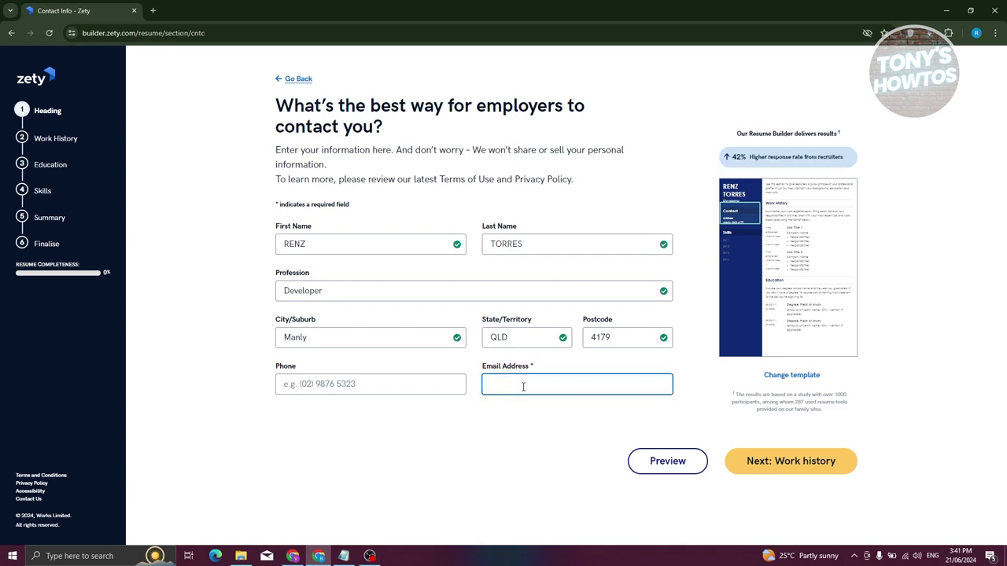
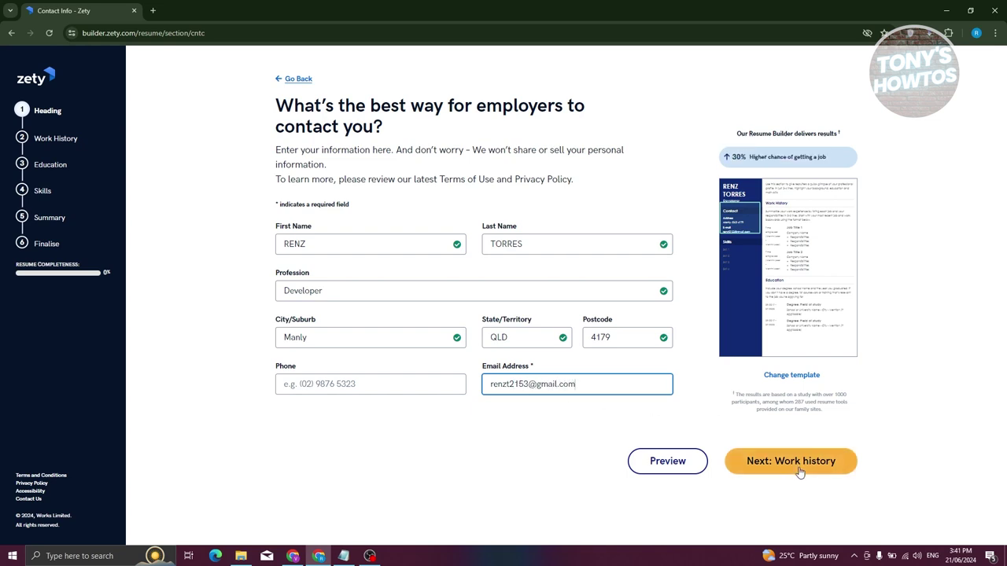
pyautogui.click(797, 466)
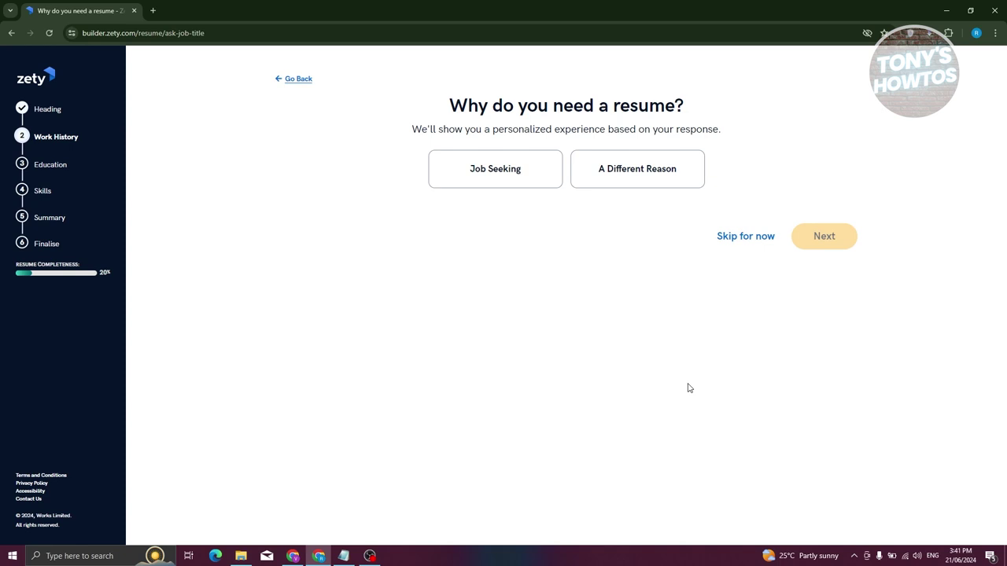
# Mark the resume as Job Seeking and skip past the work history tips.
pyautogui.click(522, 186)
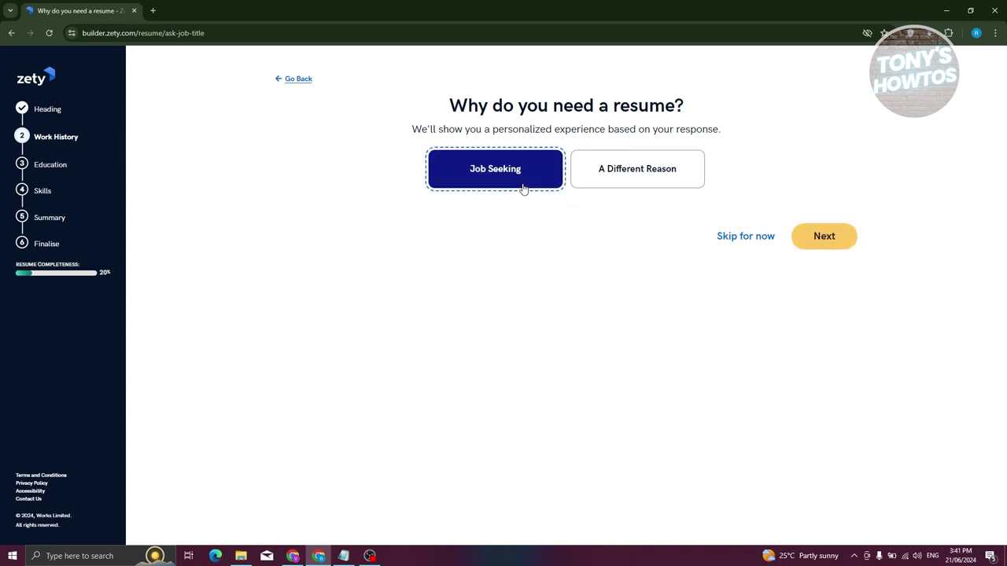
pyautogui.click(834, 248)
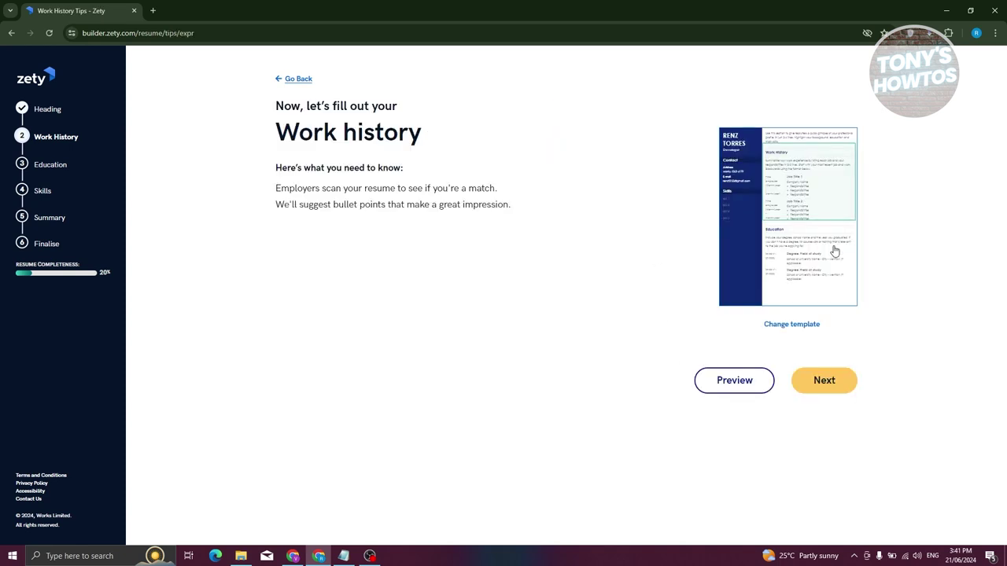
pyautogui.click(823, 382)
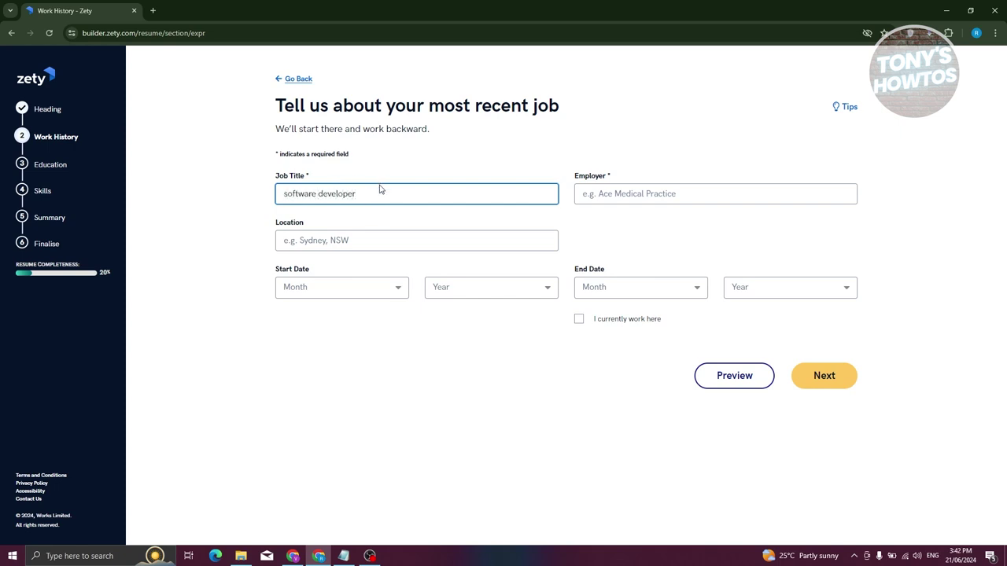
# Set job title Software Developer, employer It Company, location Brisbane, QLD.
pyautogui.click(630, 193)
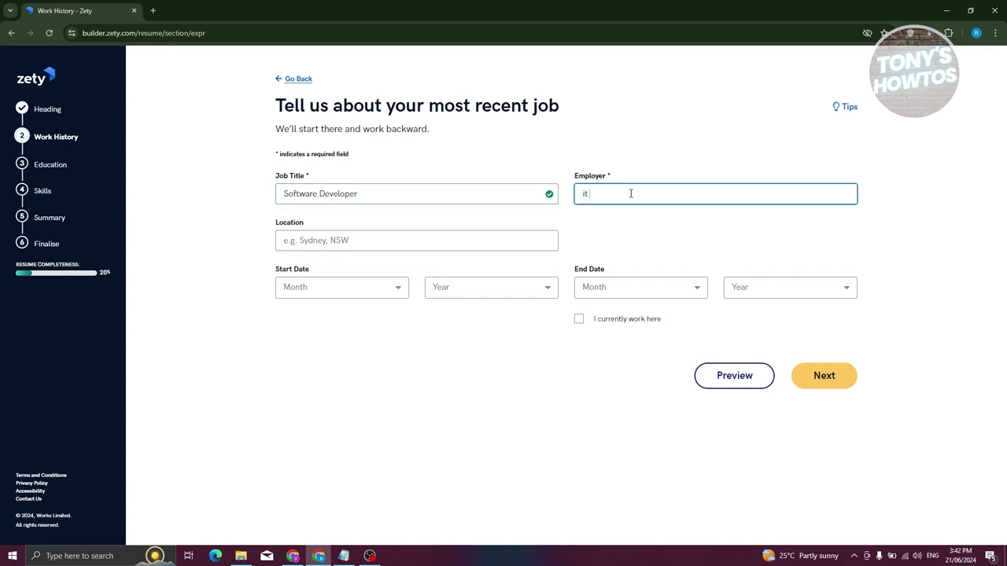
pyautogui.write('it company')
pyautogui.click(366, 245)
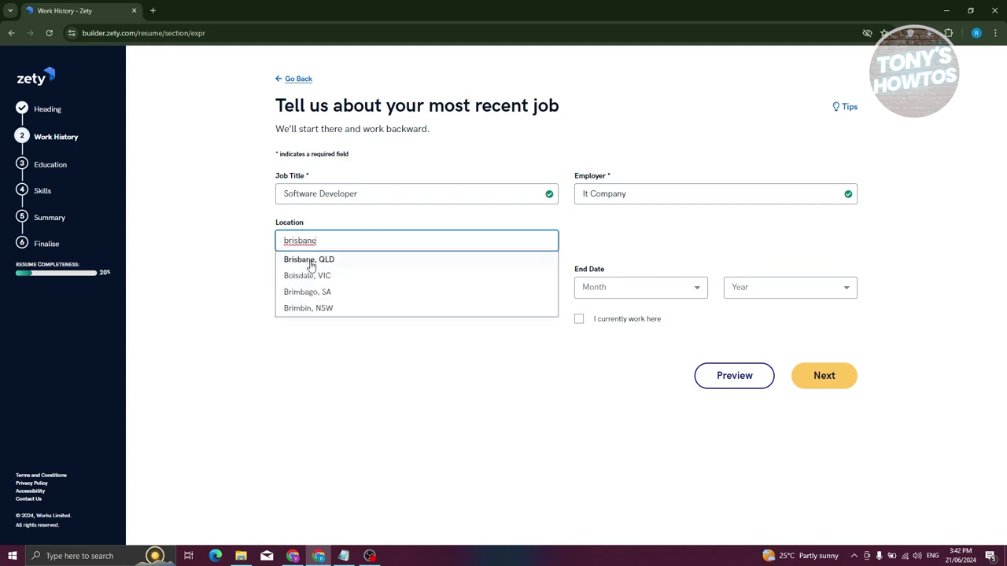
pyautogui.click(309, 263)
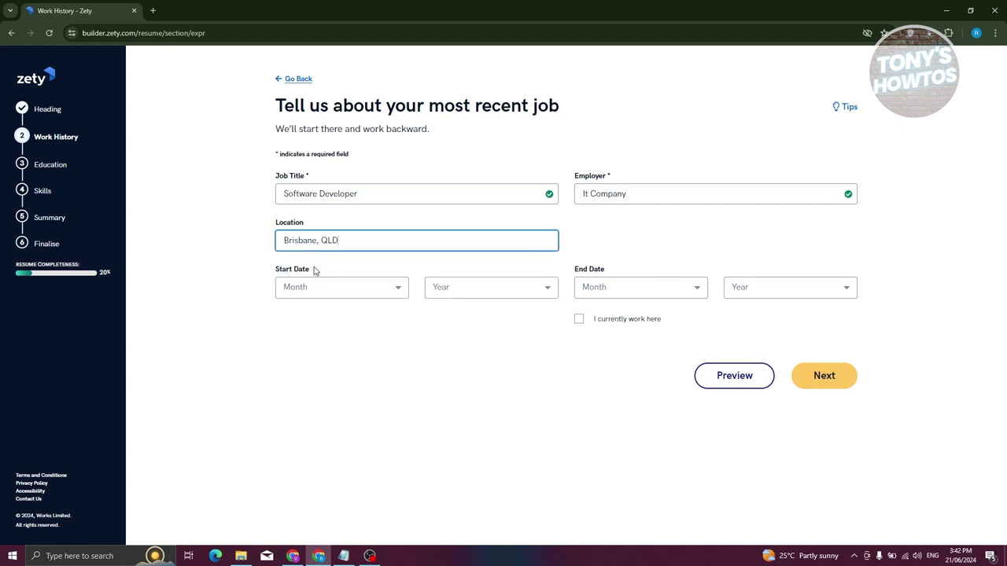
# Set the start date to January 2021, leaving the job not current.
pyautogui.click(370, 290)
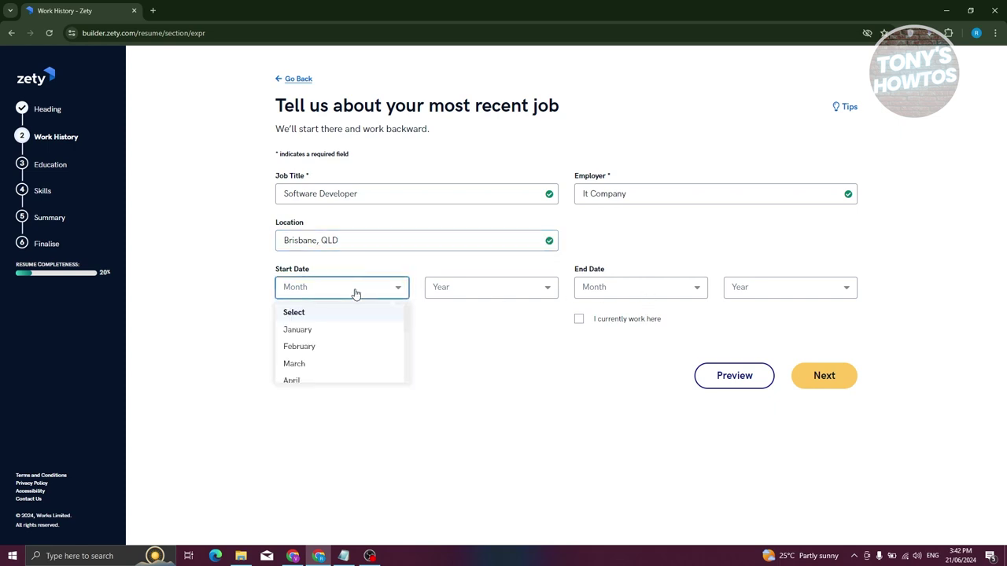
pyautogui.click(323, 334)
pyautogui.click(501, 284)
pyautogui.click(463, 378)
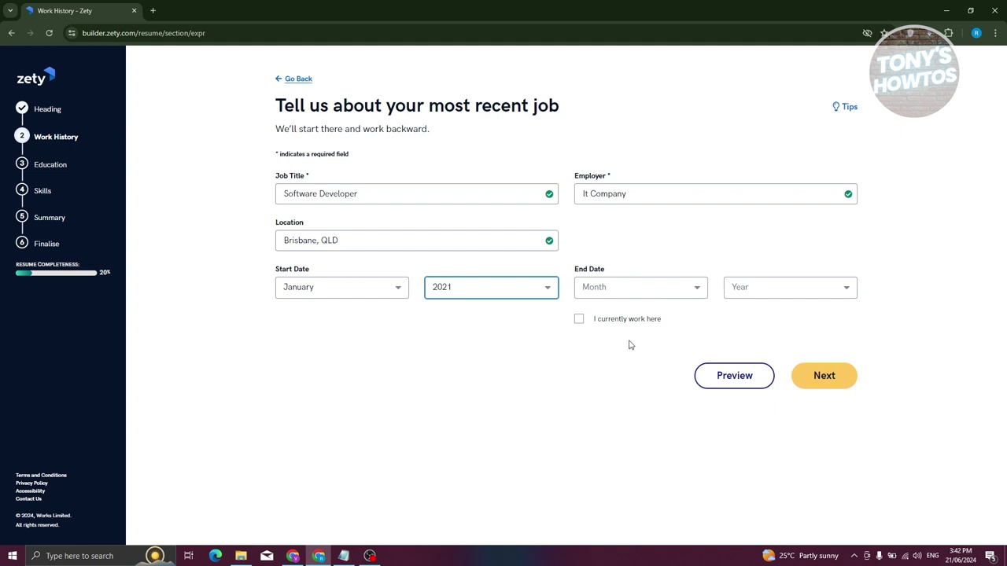
pyautogui.click(580, 322)
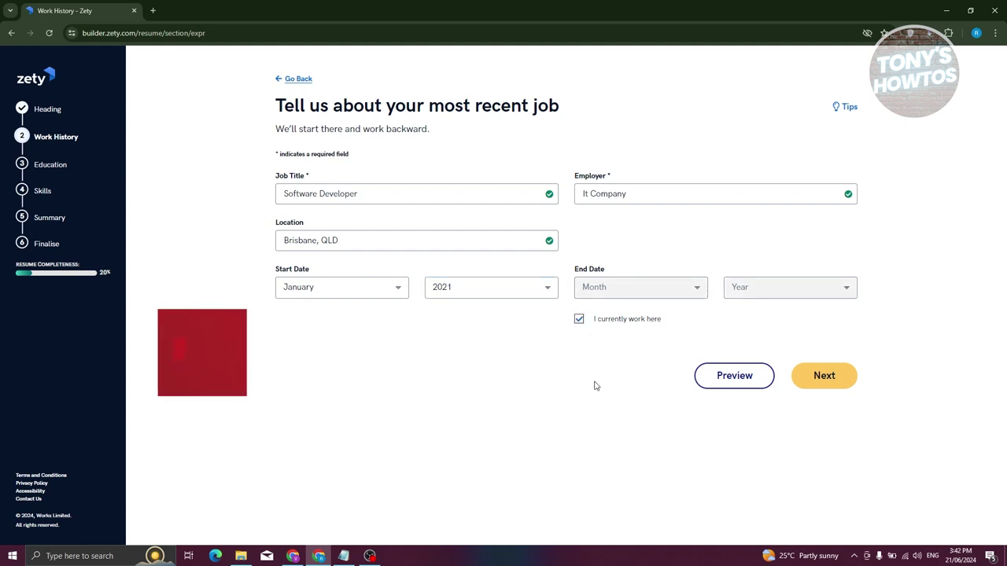
pyautogui.click(579, 322)
# Set the end date to March 2023 and save the job details.
pyautogui.click(689, 289)
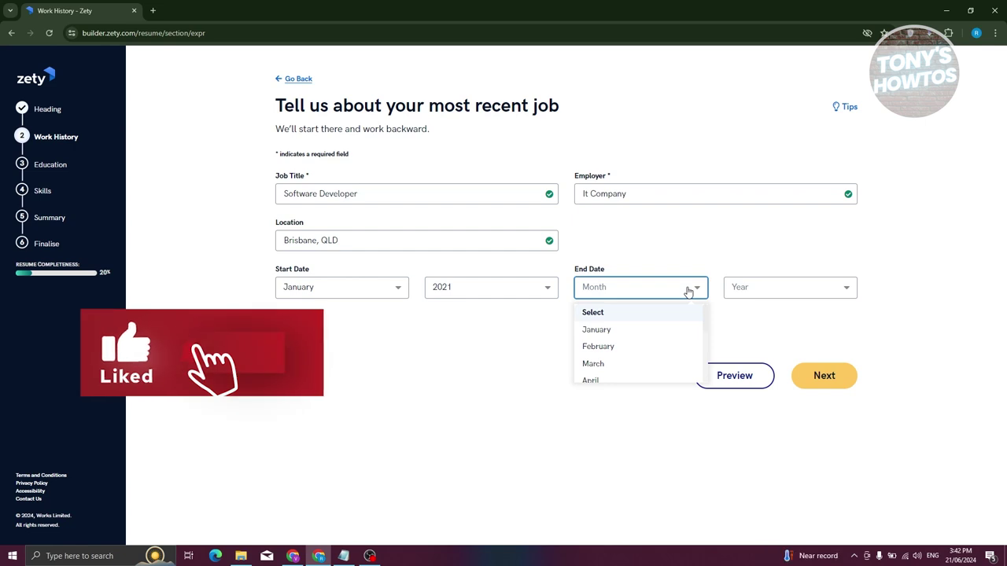
pyautogui.click(605, 362)
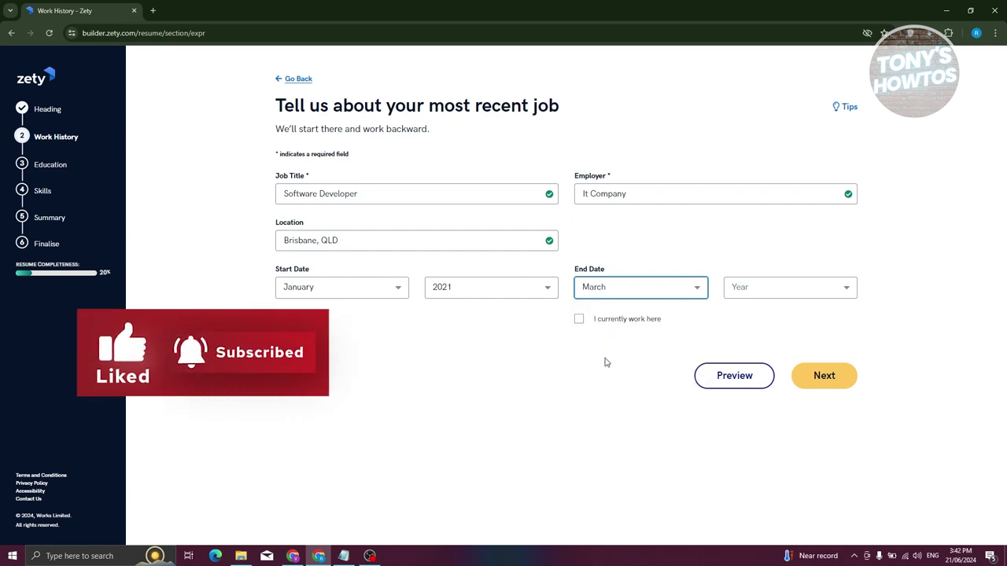
pyautogui.click(781, 290)
pyautogui.scroll(-1, 782, 367)
pyautogui.scroll(1, 784, 368)
pyautogui.scroll(-1, 758, 360)
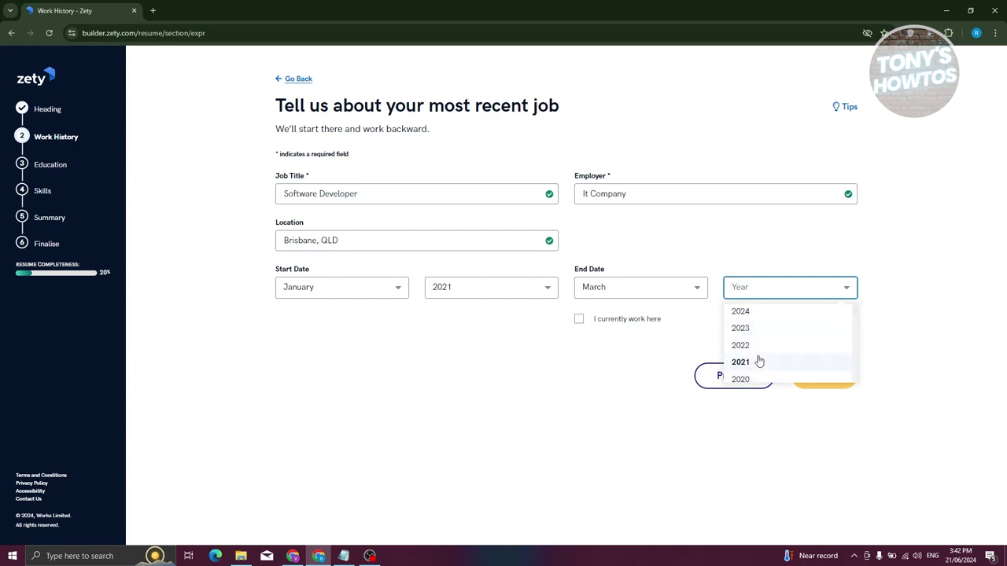
pyautogui.click(754, 329)
pyautogui.click(798, 383)
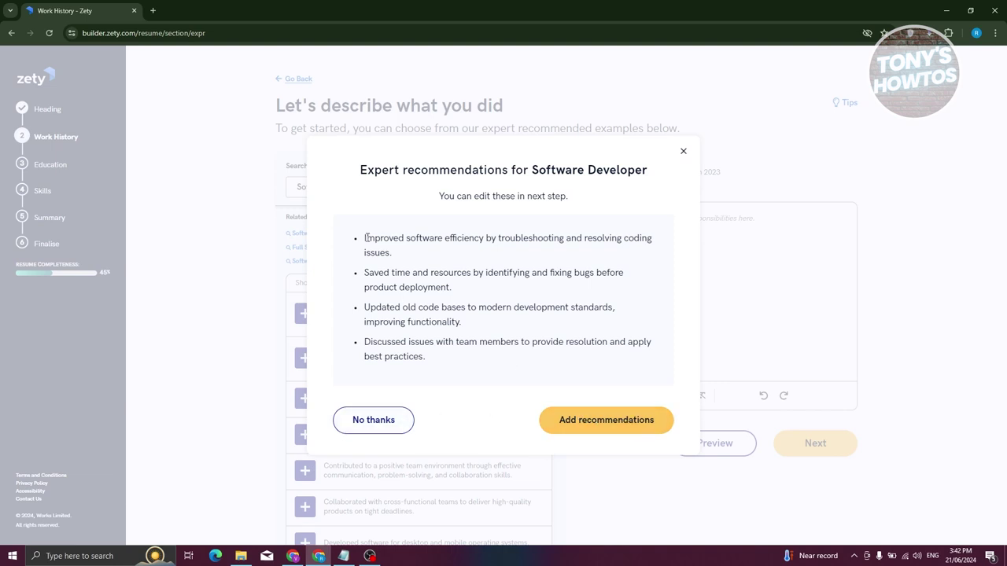
# Add the first two expert-recommended bullets to the Software Developer description and save the job.
pyautogui.moveTo(364, 241); pyautogui.dragTo(402, 253)
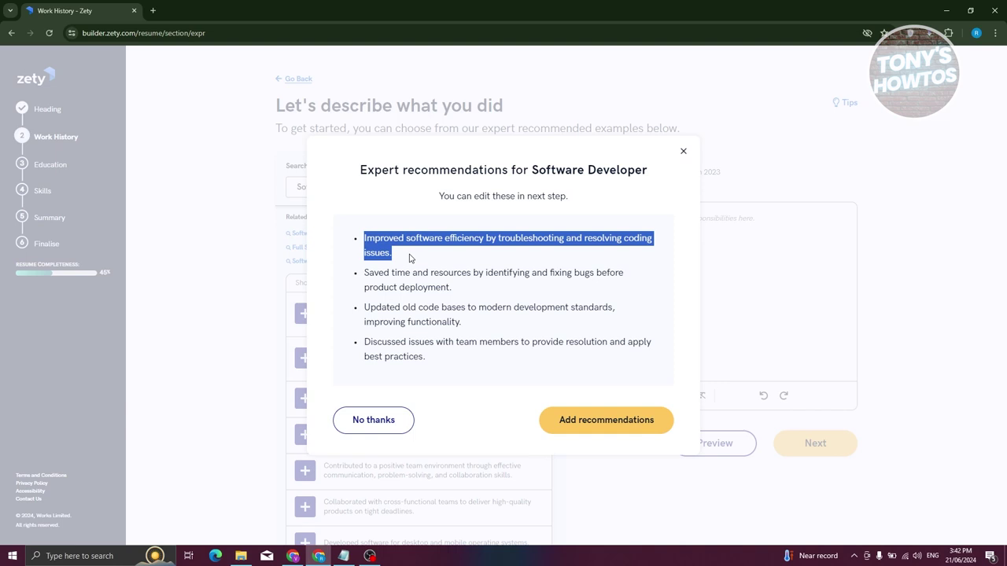
pyautogui.click(386, 428)
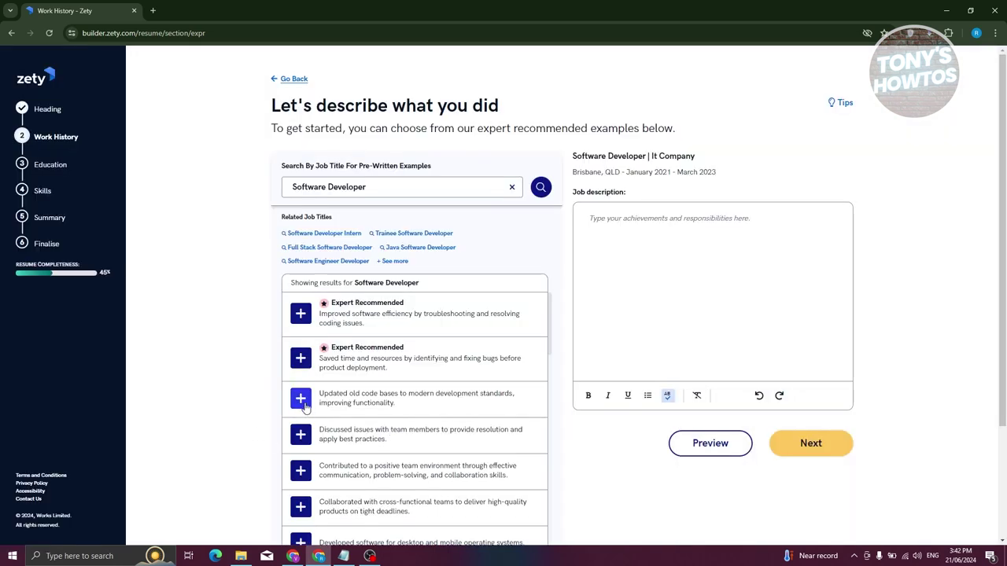
pyautogui.scroll(-2, 299, 350)
pyautogui.scroll(-2, 382, 411)
pyautogui.scroll(-2, 258, 417)
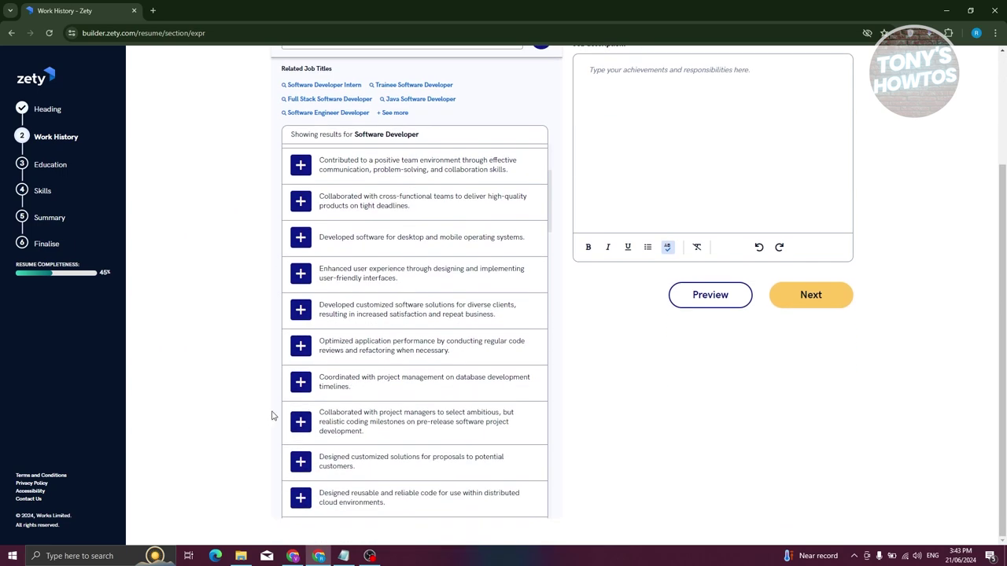
pyautogui.scroll(3, 352, 401)
pyautogui.click(300, 169)
pyautogui.click(299, 209)
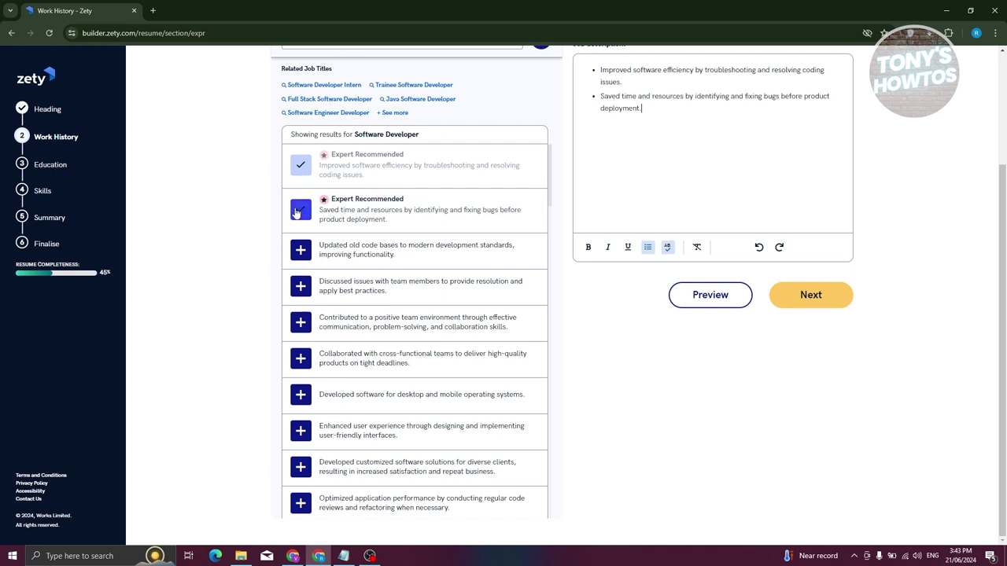
pyautogui.scroll(2, 706, 217)
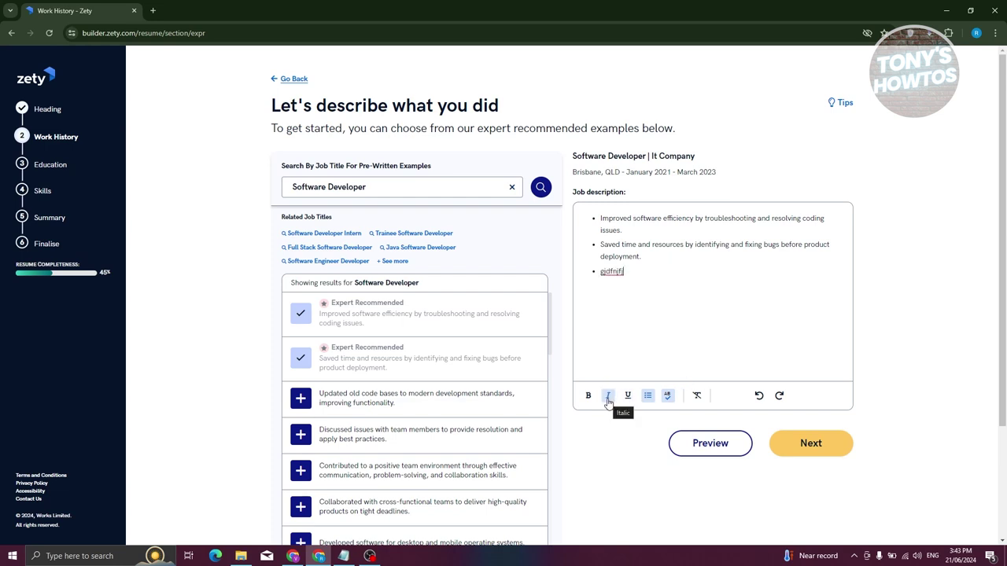
pyautogui.click(816, 452)
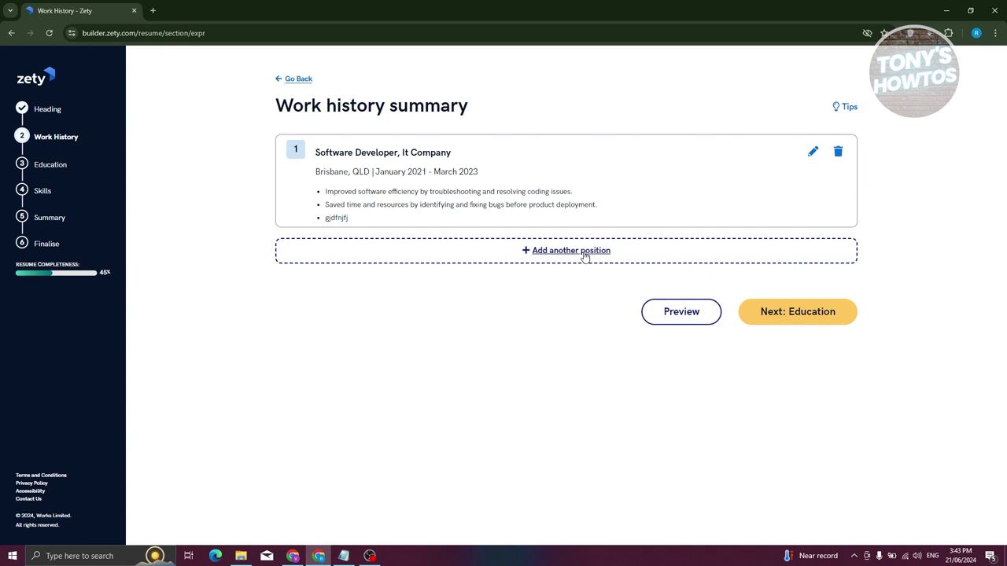
pyautogui.click(831, 321)
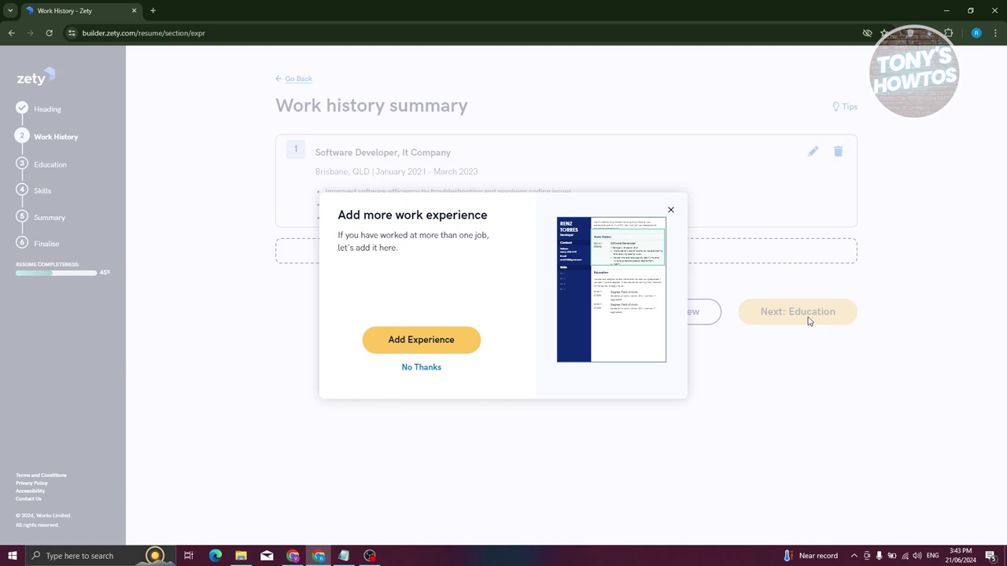
# Skip adding another job and choose the Bachelors, Honours or Graduate Entry level.
pyautogui.click(422, 368)
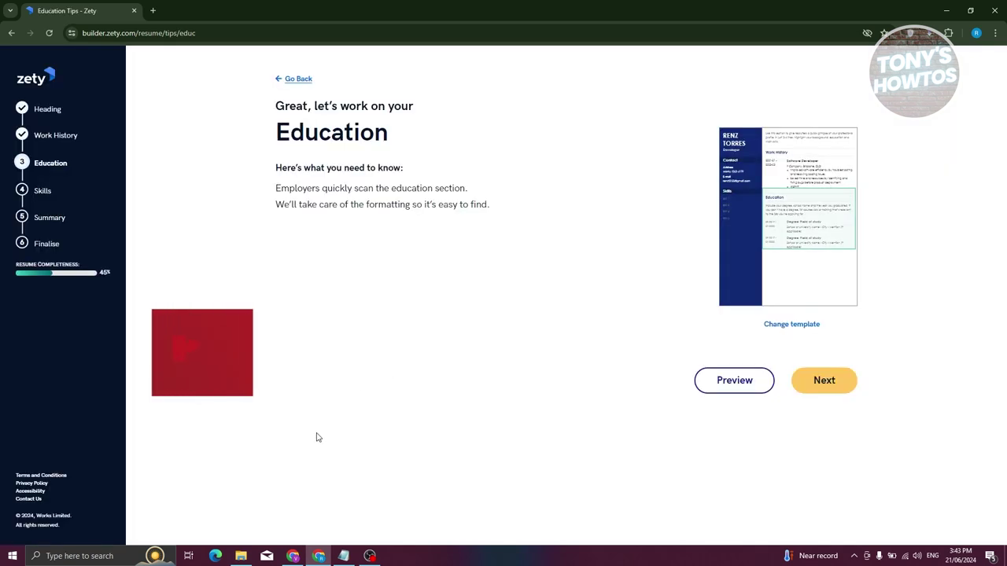
pyautogui.click(829, 382)
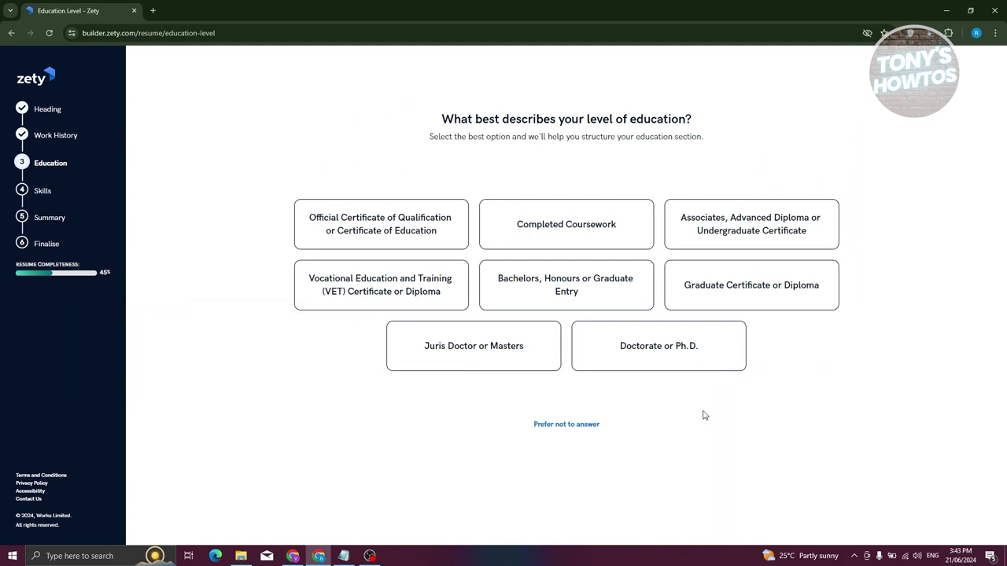
pyautogui.click(563, 289)
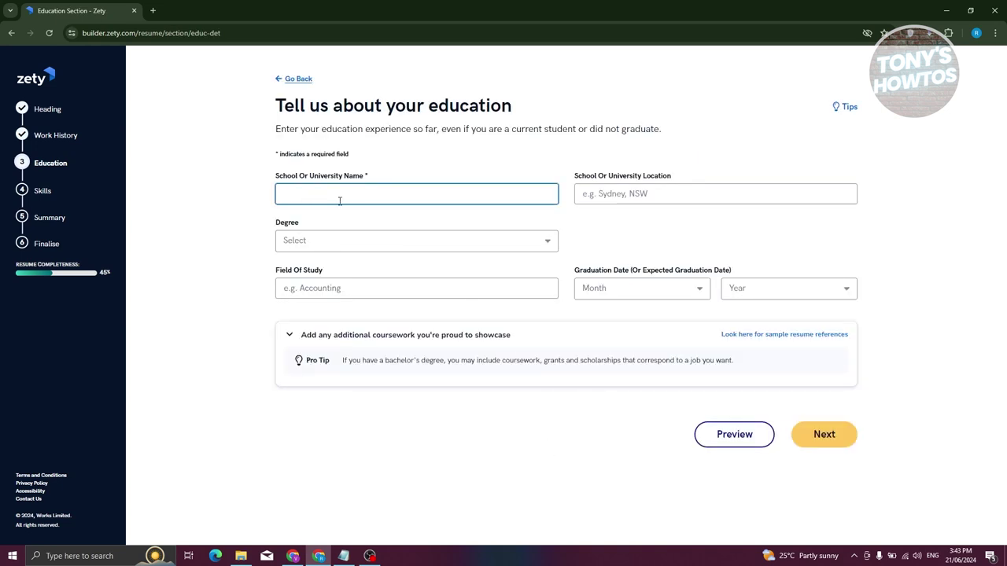
# Enter Bellevue High School, Bellevue, WA with a Bachelor of Science degree and save.
pyautogui.write('UST')
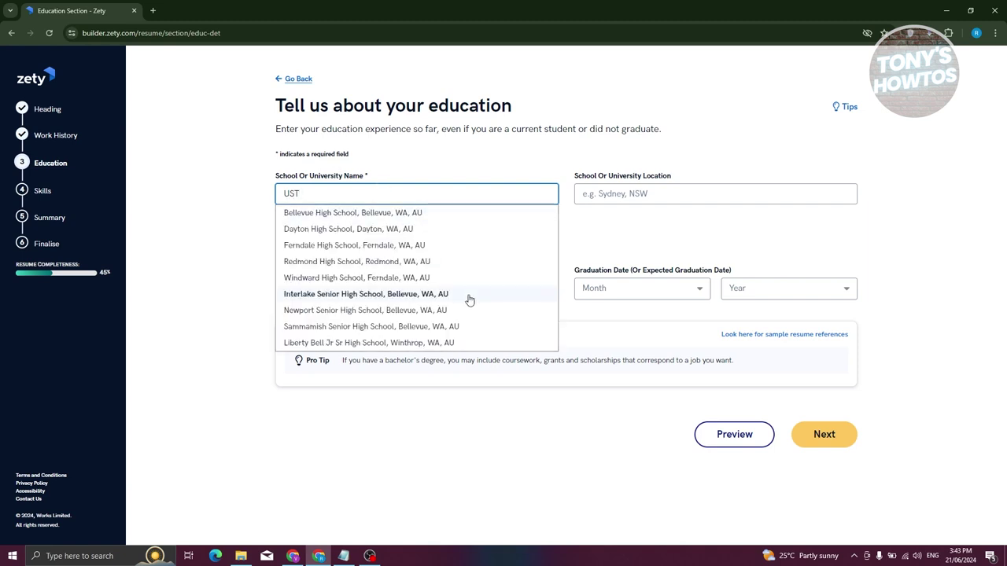
pyautogui.click(344, 214)
pyautogui.click(649, 193)
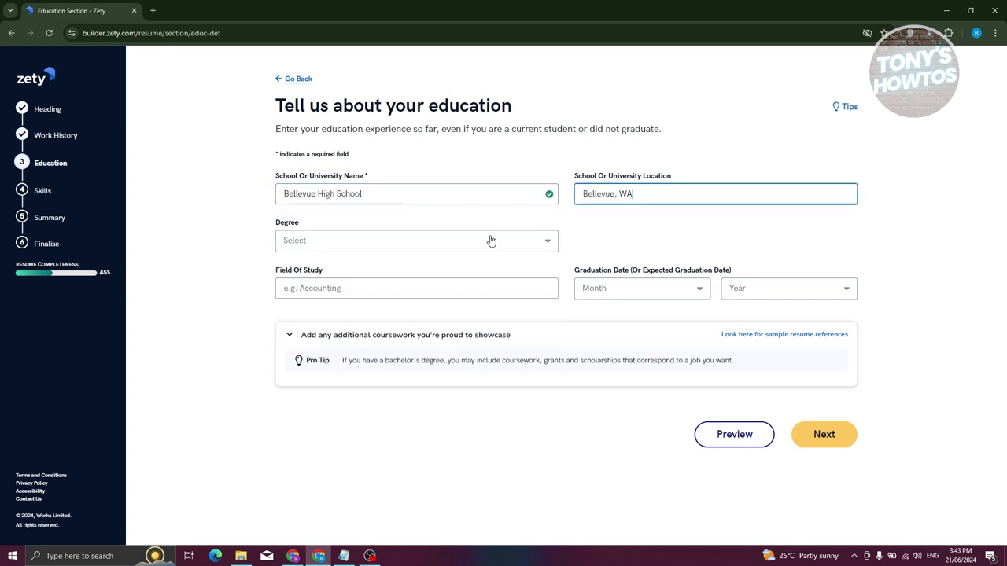
pyautogui.click(339, 248)
pyautogui.click(319, 299)
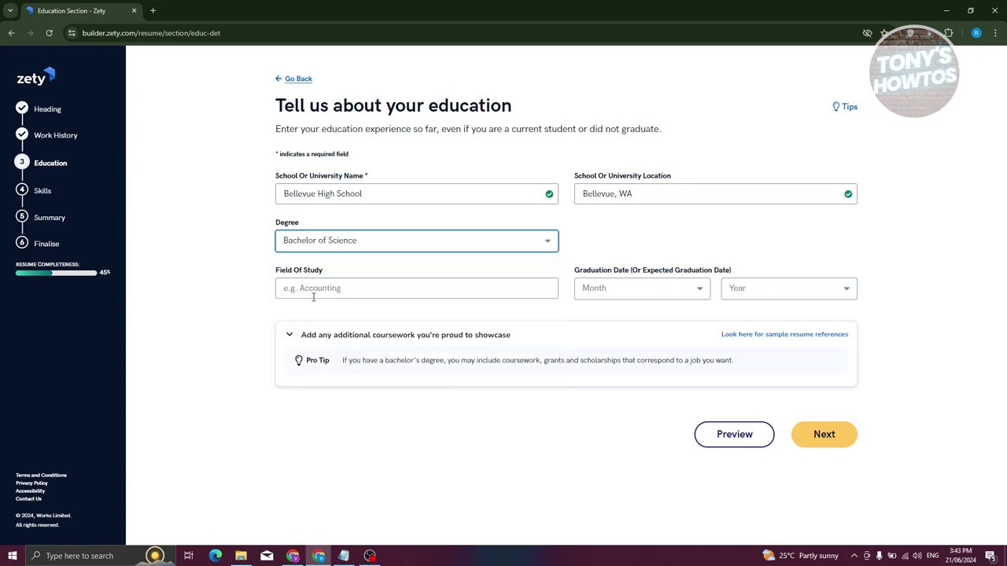
pyautogui.click(324, 284)
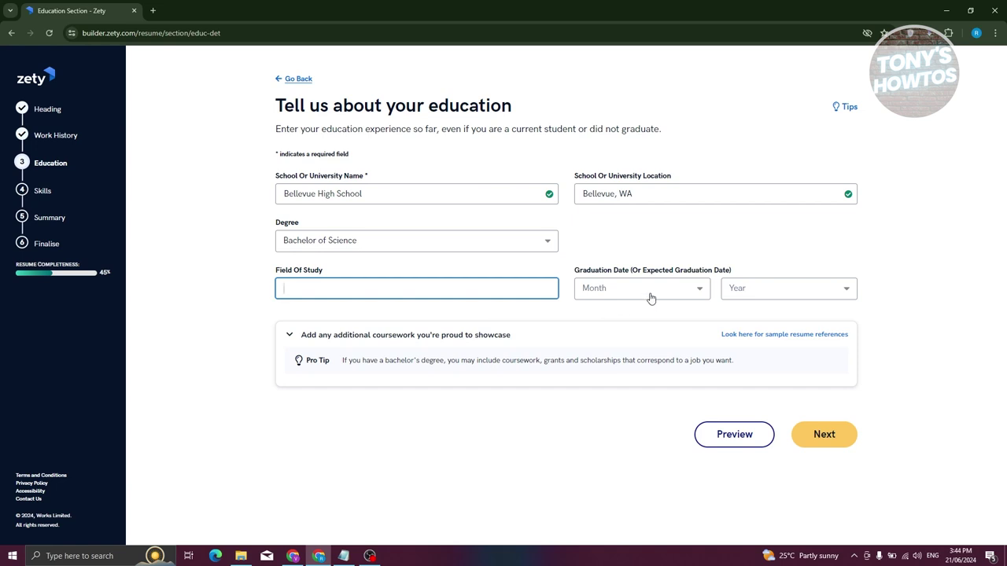
pyautogui.click(843, 443)
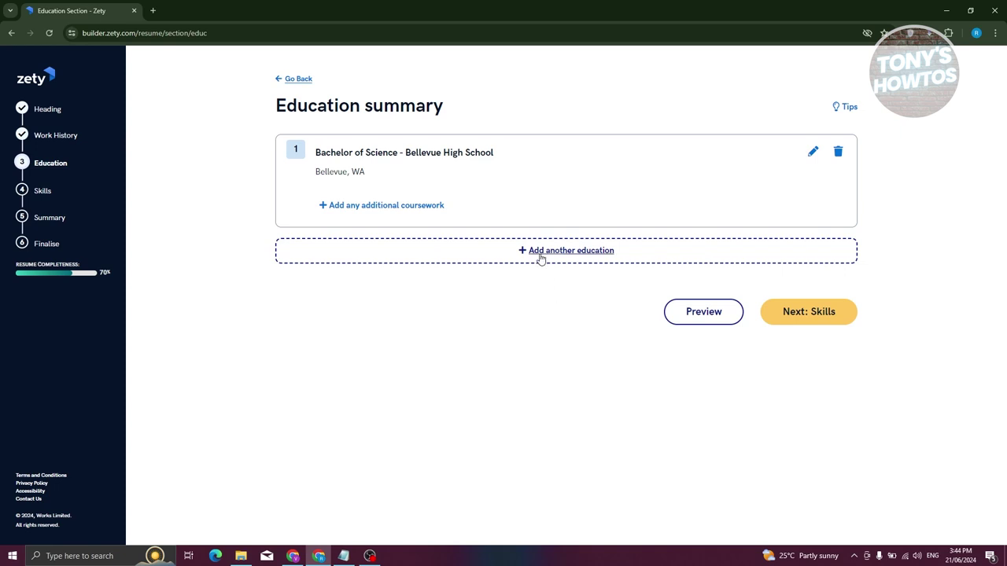
pyautogui.click(793, 309)
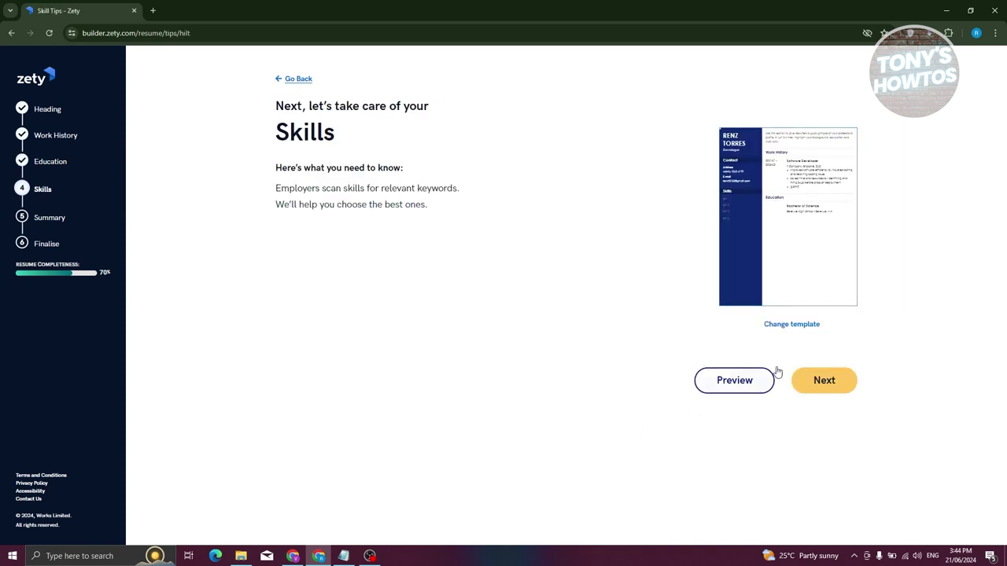
# Add Software Development, Problem-Solving and Programming as skills.
pyautogui.click(828, 381)
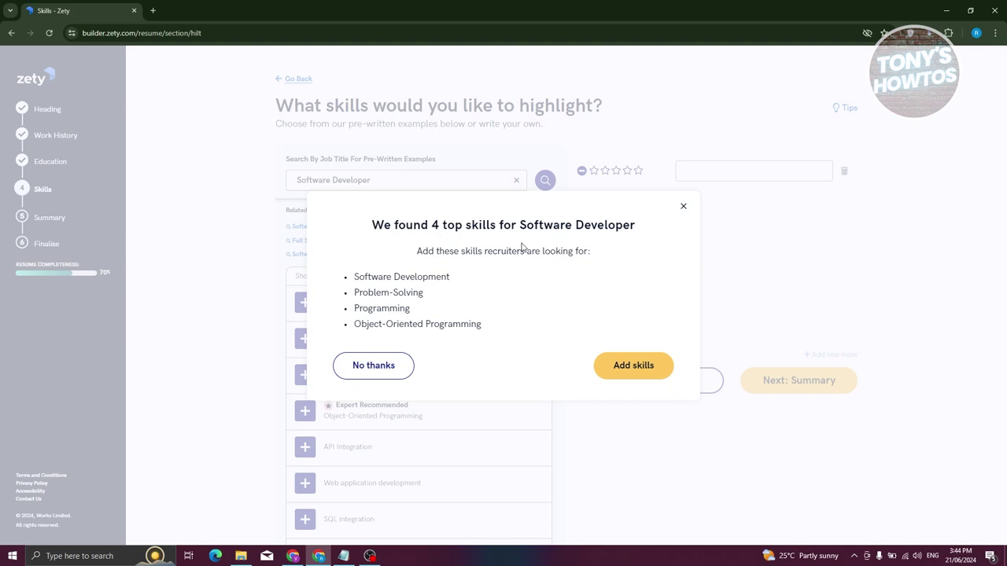
pyautogui.click(375, 374)
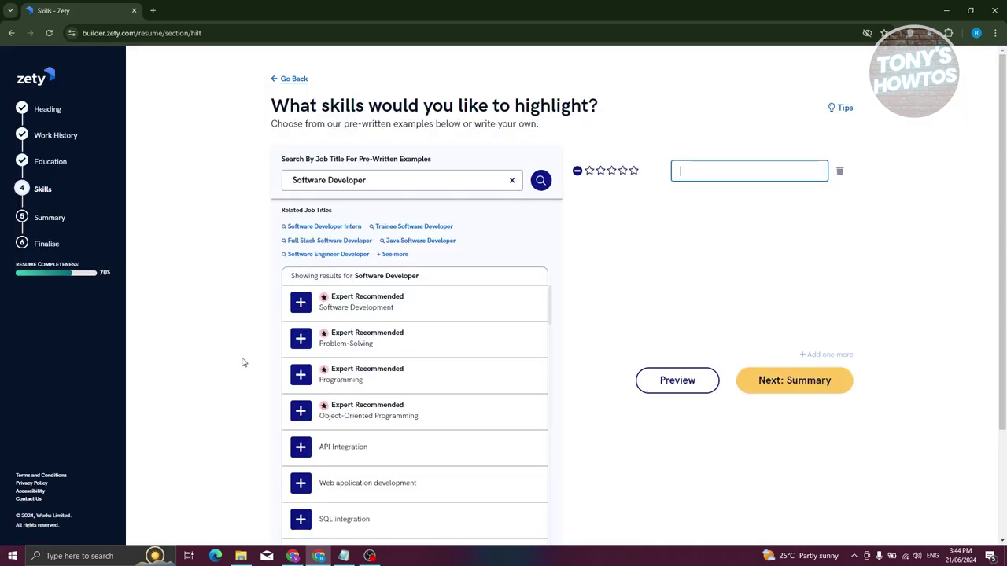
pyautogui.scroll(-1, 243, 363)
pyautogui.click(300, 250)
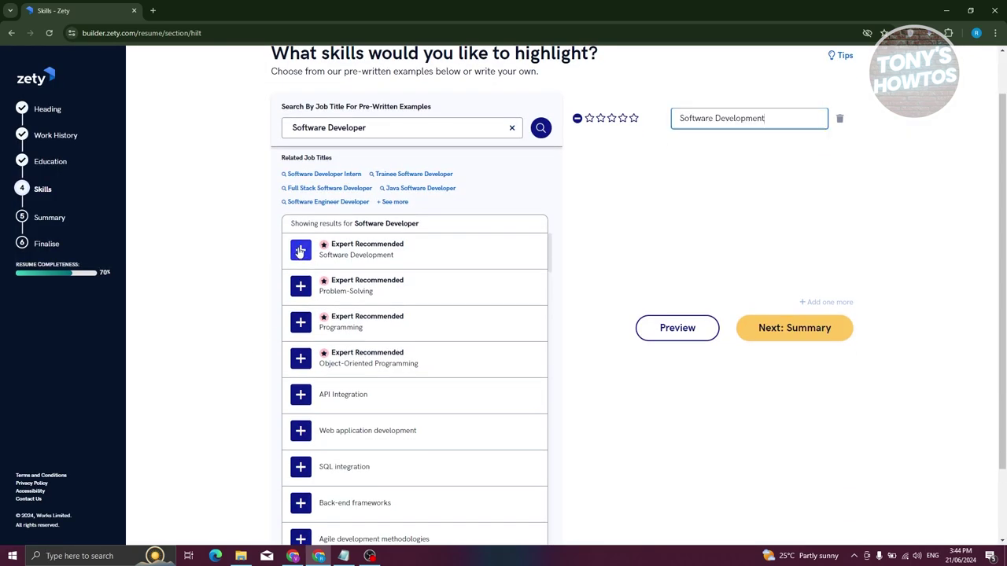
pyautogui.click(300, 286)
pyautogui.click(300, 322)
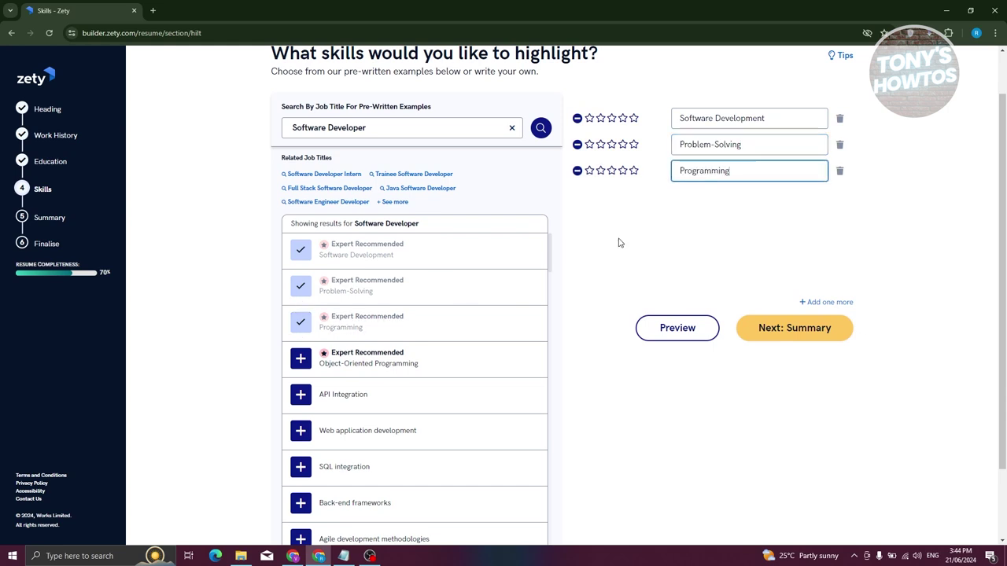
pyautogui.scroll(1, 598, 259)
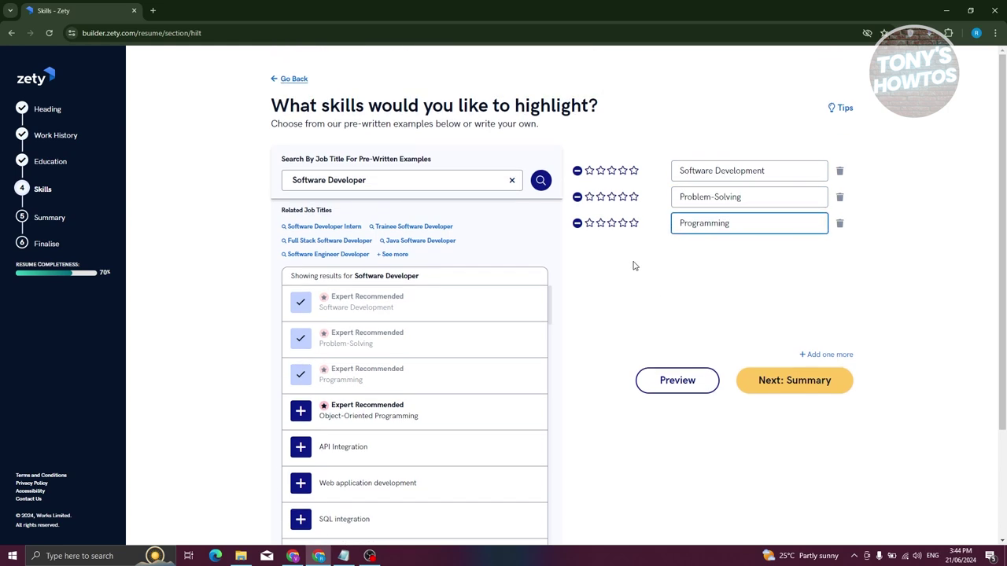
# Rate Software Development three stars and Problem-Solving and Programming four stars each.
pyautogui.click(612, 171)
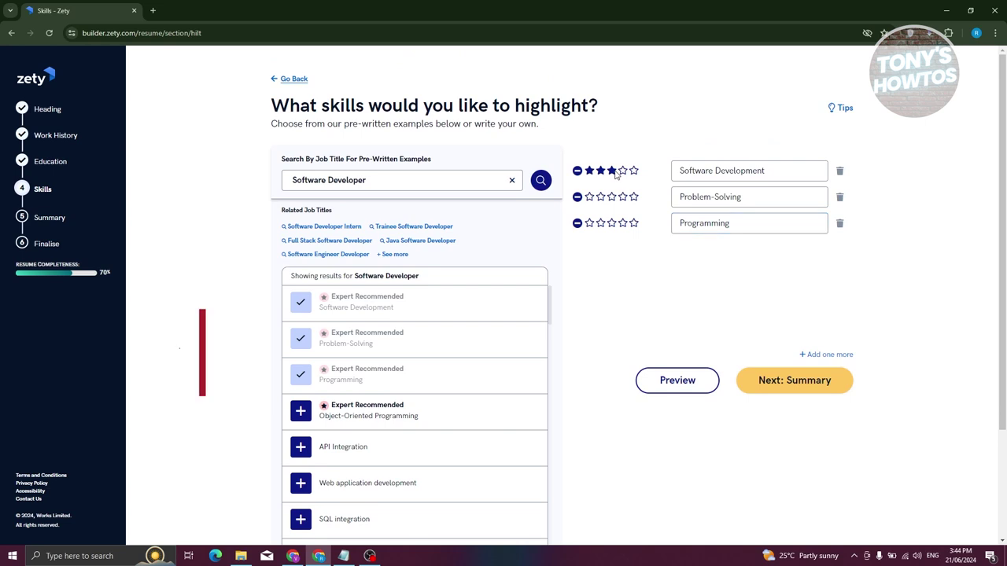
pyautogui.click(623, 197)
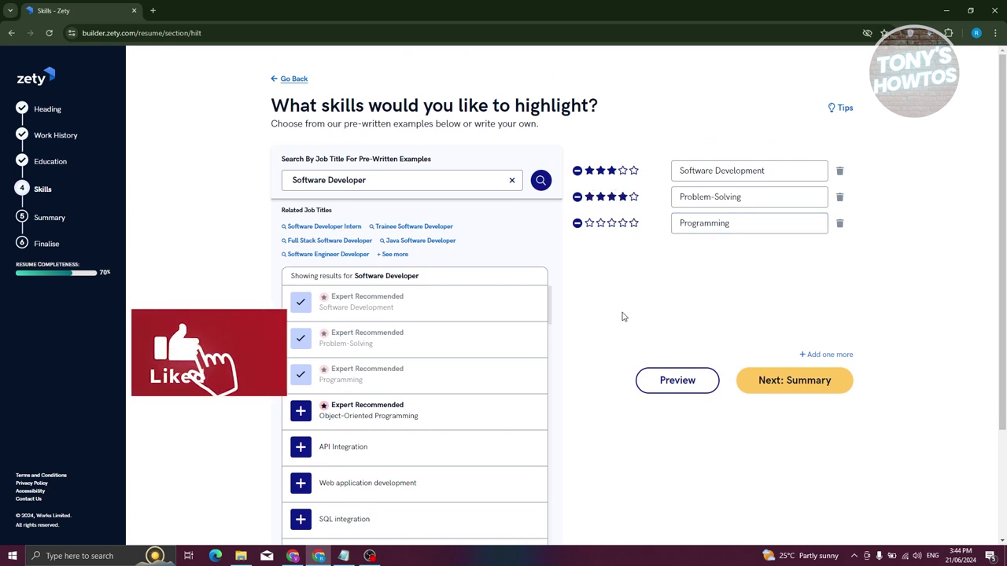
pyautogui.click(623, 224)
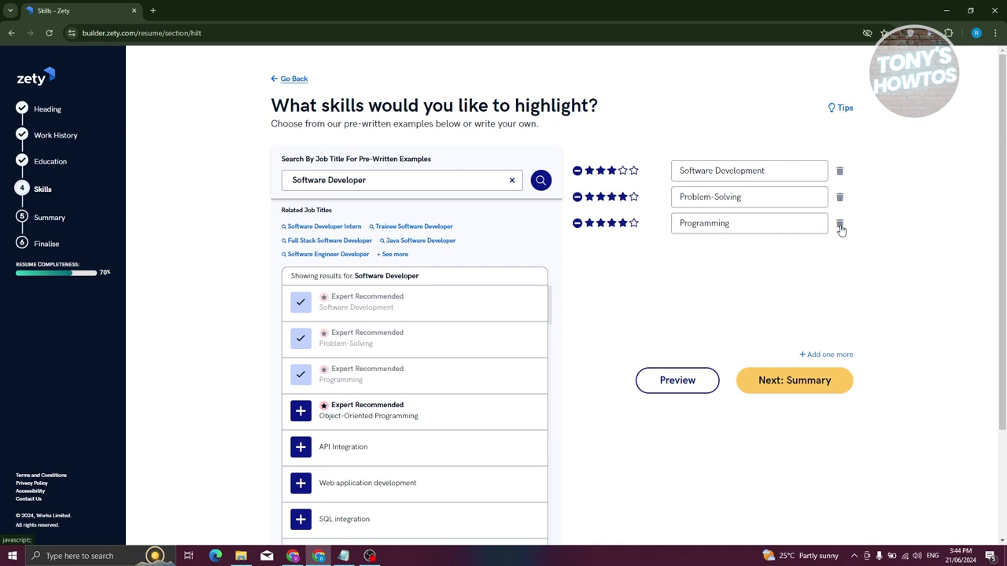
pyautogui.click(793, 381)
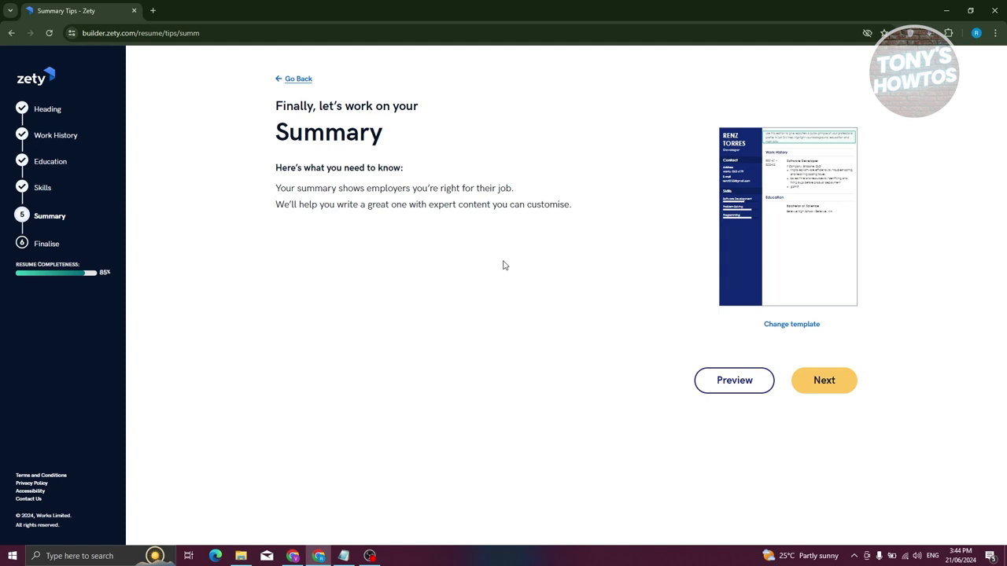
# Generate a professional summary paragraph for the resume.
pyautogui.click(848, 384)
pyautogui.click(593, 393)
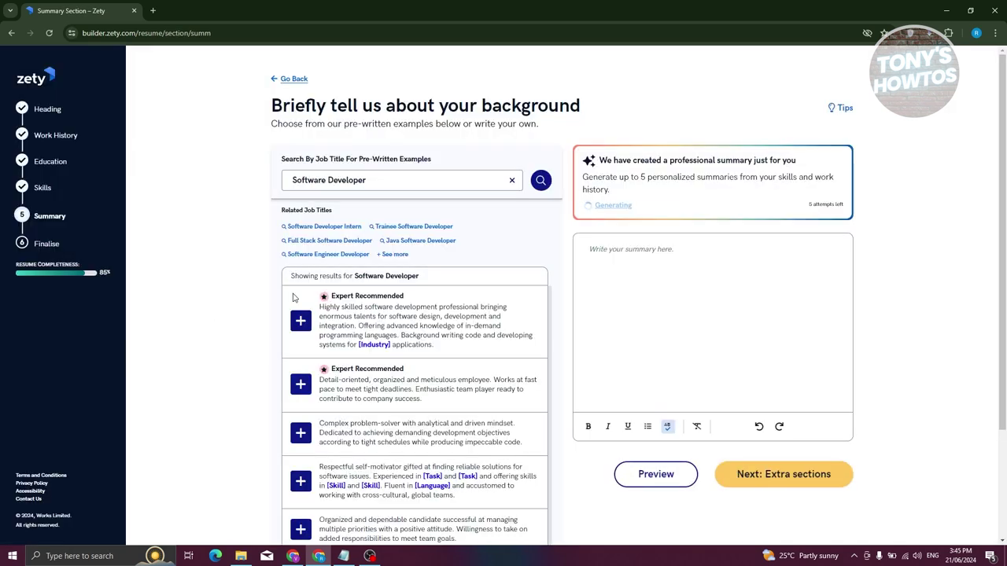
pyautogui.click(629, 259)
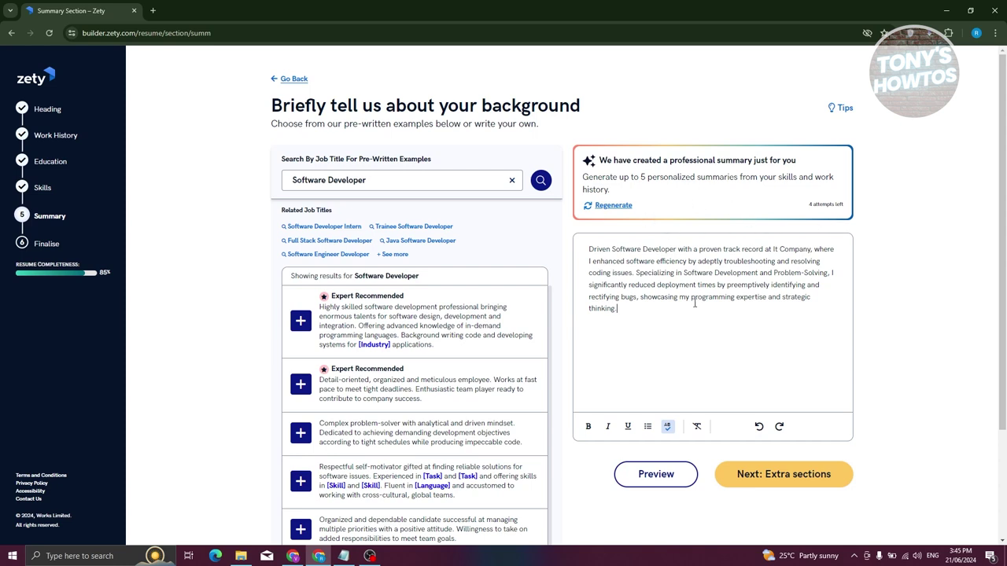
# Append the first expert suggestion to the summary and finish the summary step.
pyautogui.moveTo(642, 311); pyautogui.dragTo(575, 245)
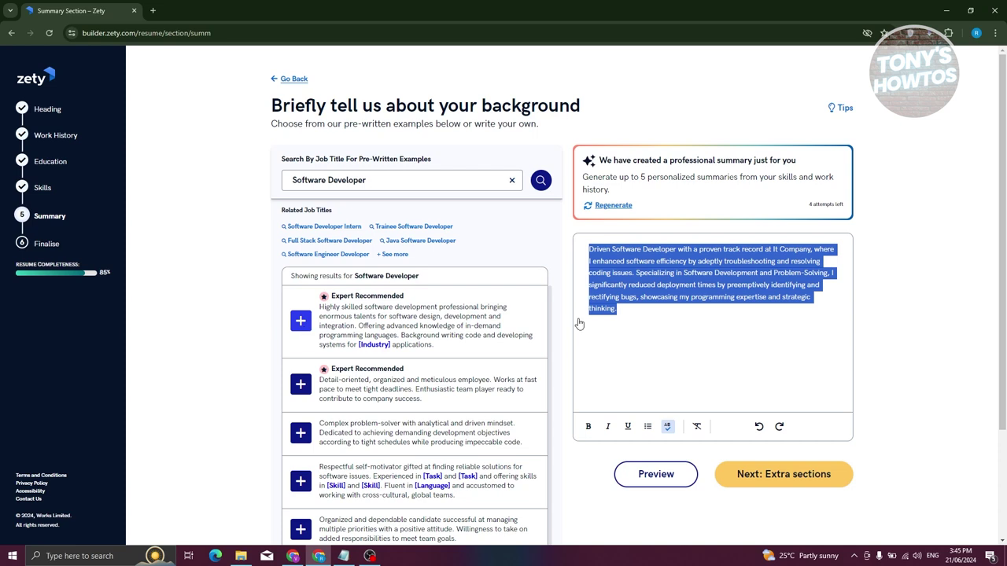
pyautogui.click(659, 319)
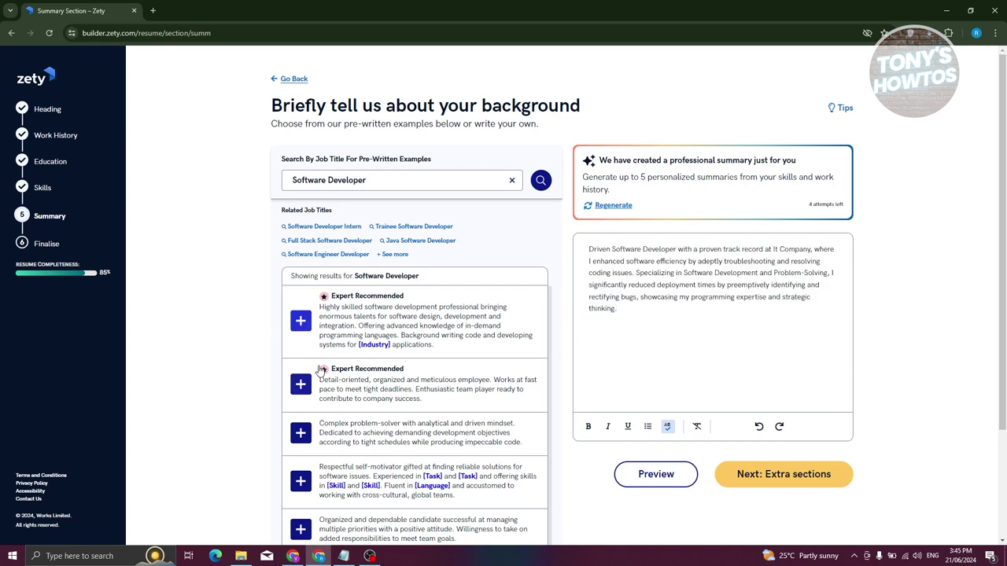
pyautogui.click(300, 321)
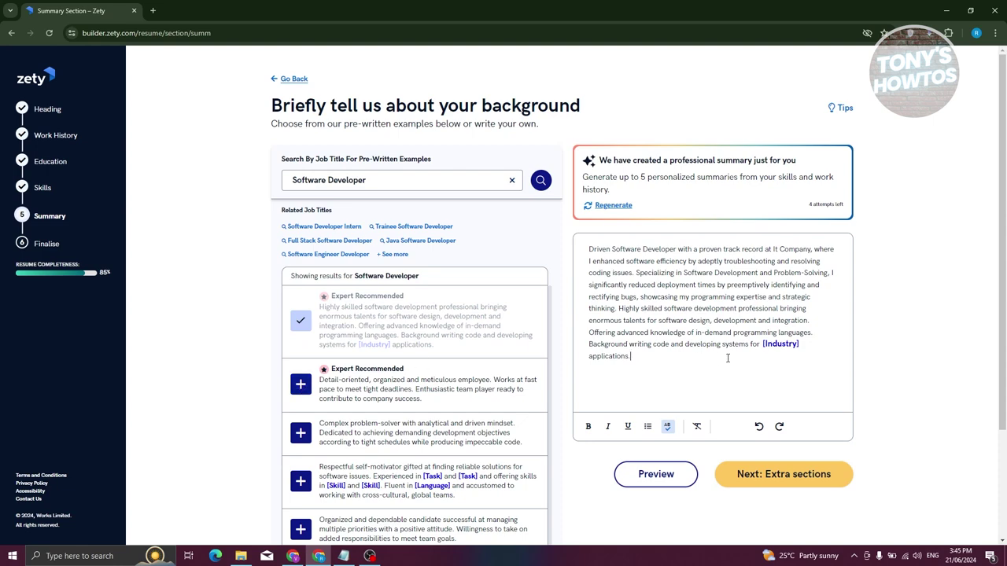
pyautogui.scroll(-1, 724, 358)
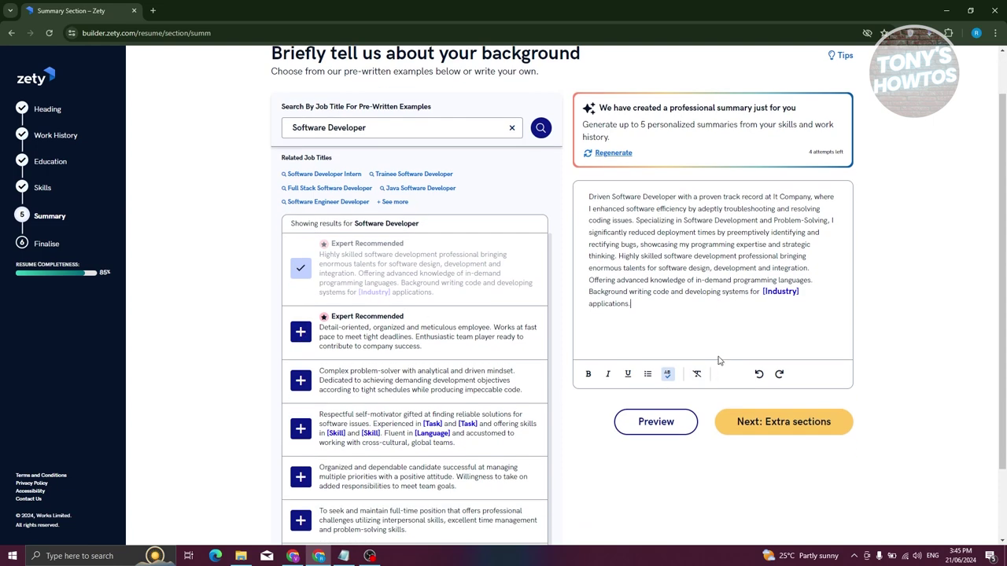
pyautogui.scroll(1, 719, 360)
pyautogui.moveTo(631, 355); pyautogui.dragTo(553, 268)
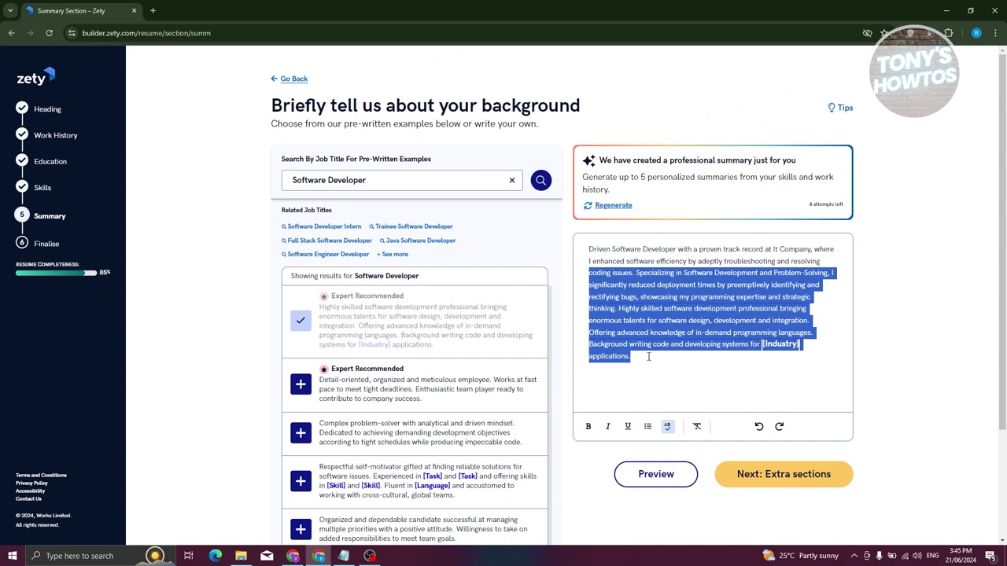
pyautogui.click(802, 478)
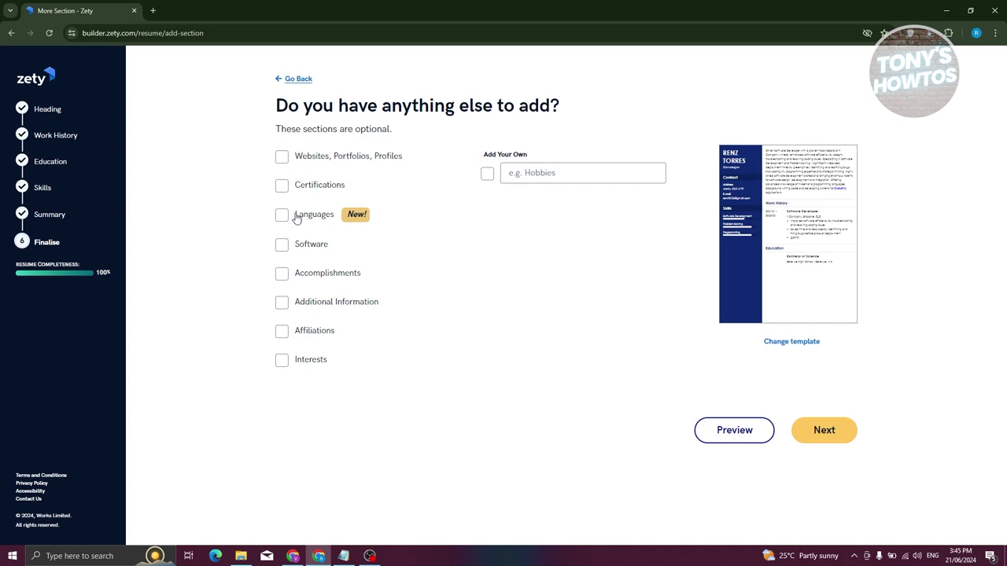
# Skip the extra sections, proceed to finalizing, and dismiss the congratulations message.
pyautogui.click(545, 171)
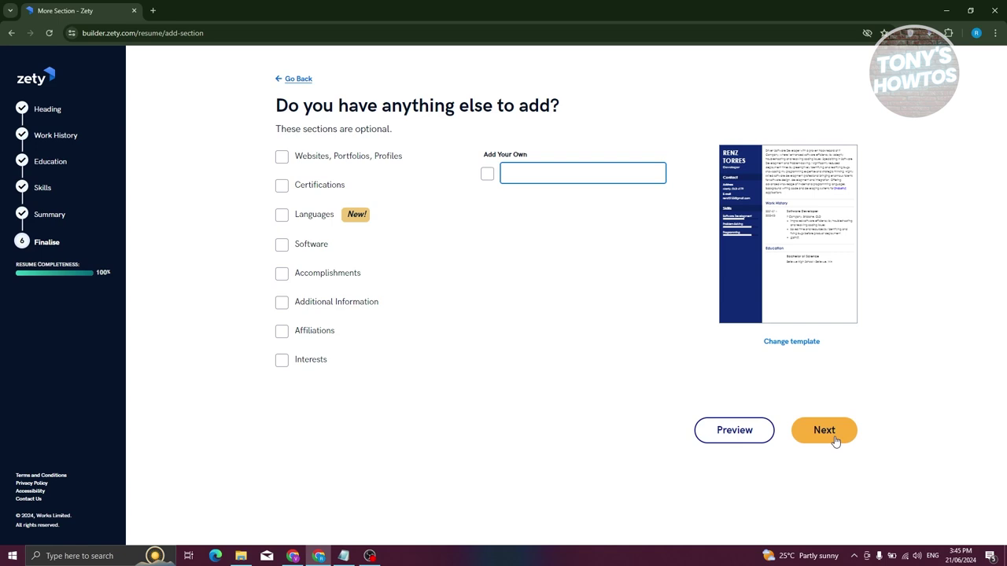
pyautogui.click(835, 441)
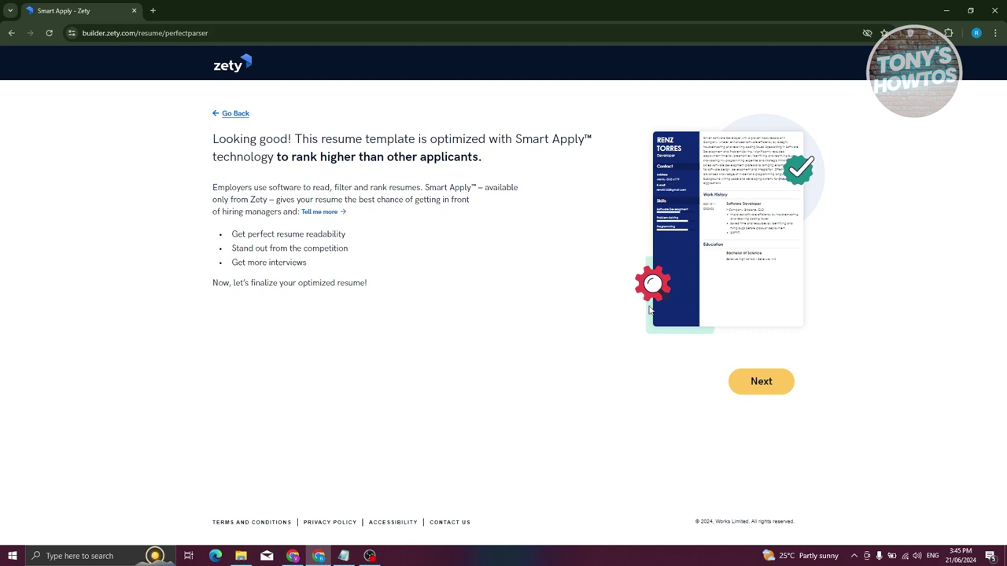
pyautogui.click(769, 389)
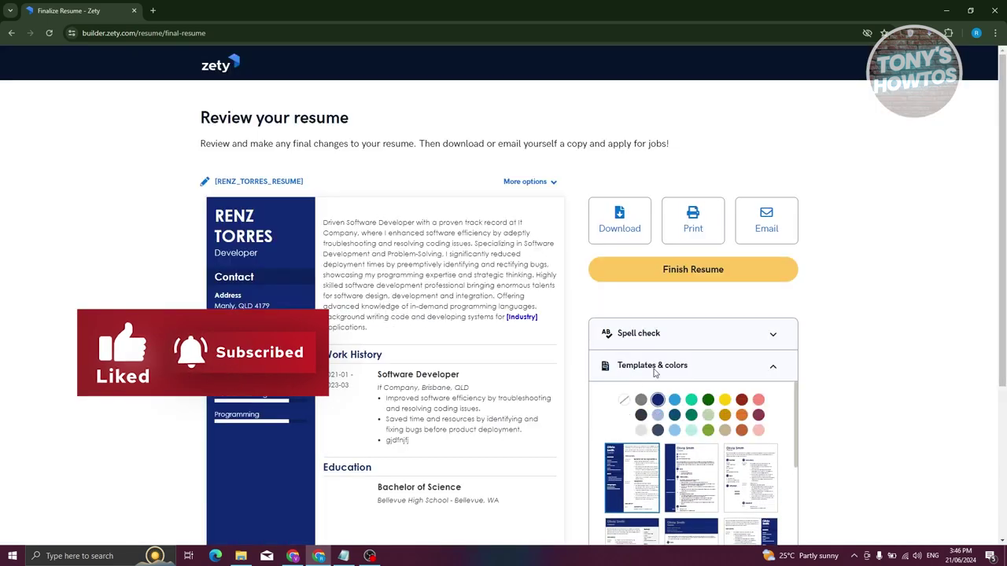
pyautogui.click(92, 267)
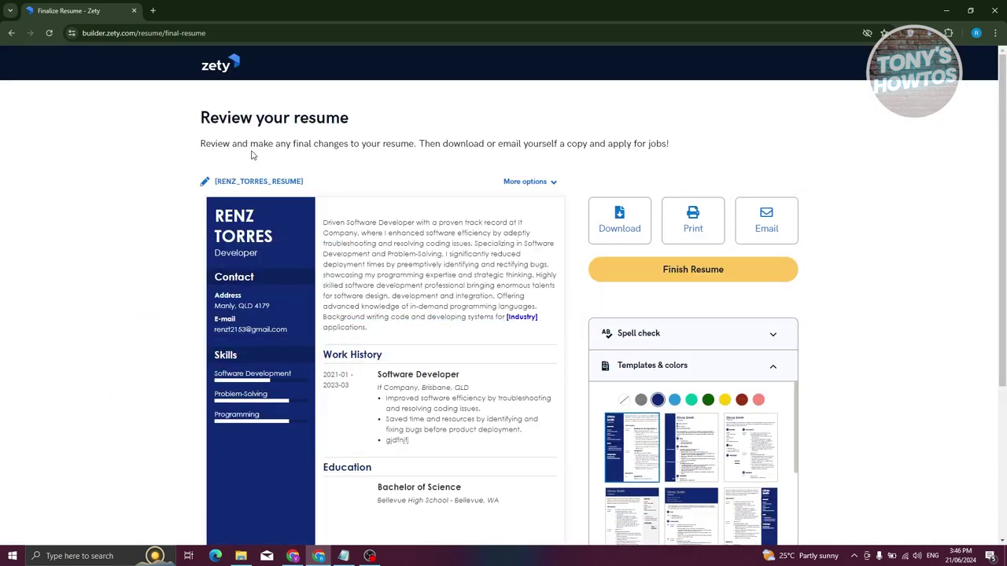
# Browse the formatting and add-section options, then run spell check showing one error.
pyautogui.scroll(-3, 520, 228)
pyautogui.scroll(3, 938, 277)
pyautogui.scroll(-1, 861, 311)
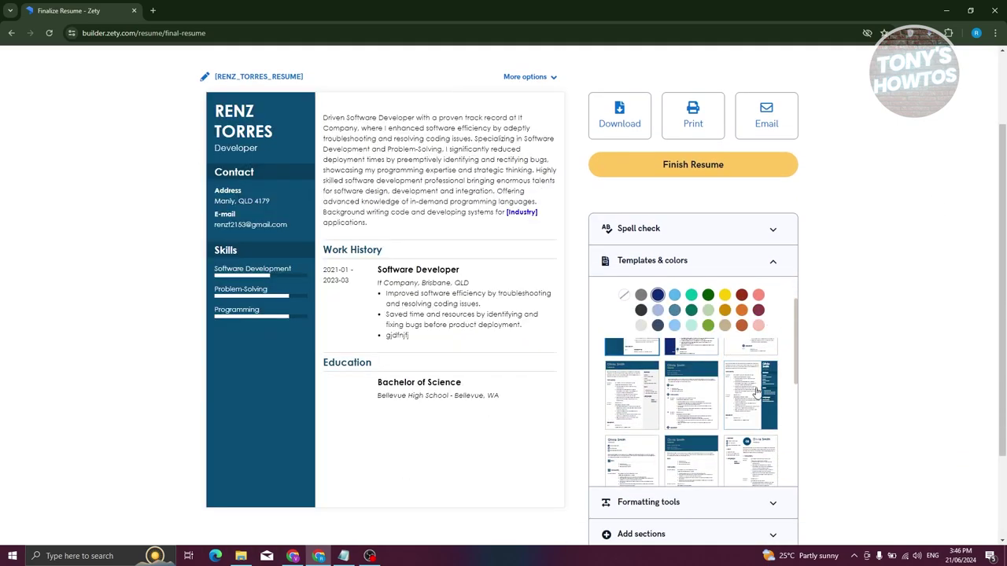
pyautogui.scroll(-2, 881, 348)
pyautogui.click(771, 396)
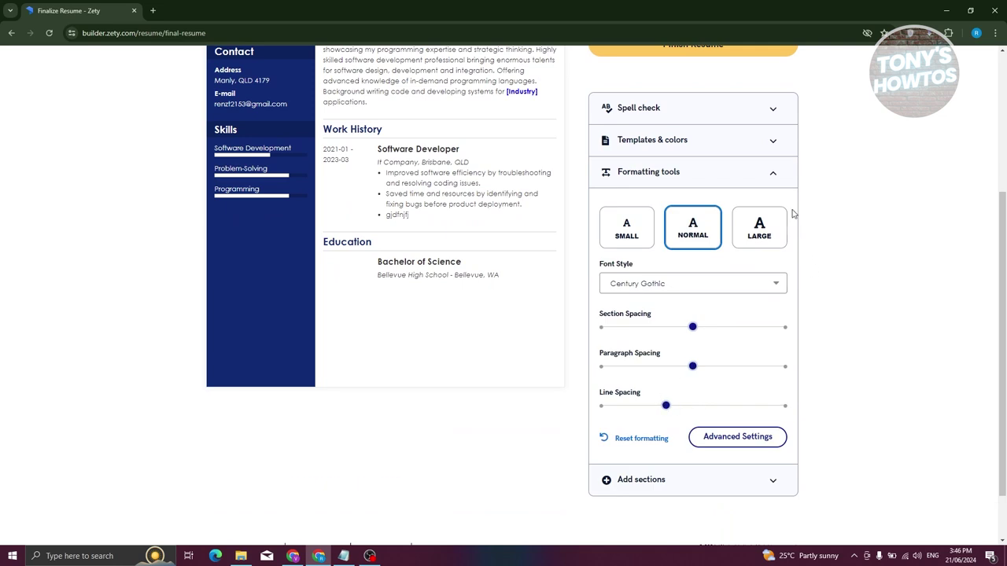
pyautogui.click(774, 173)
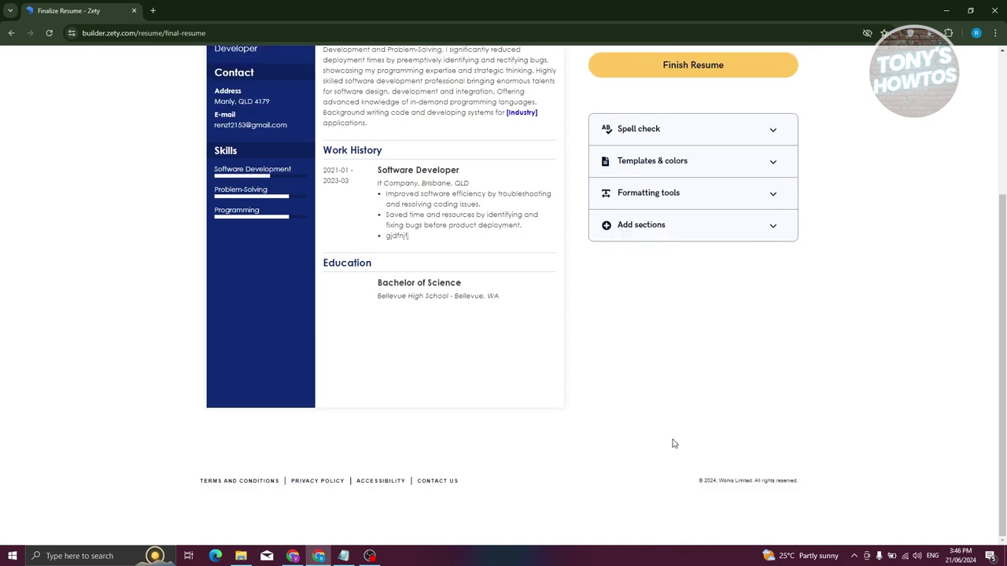
pyautogui.click(690, 236)
pyautogui.click(771, 227)
pyautogui.scroll(2, 909, 302)
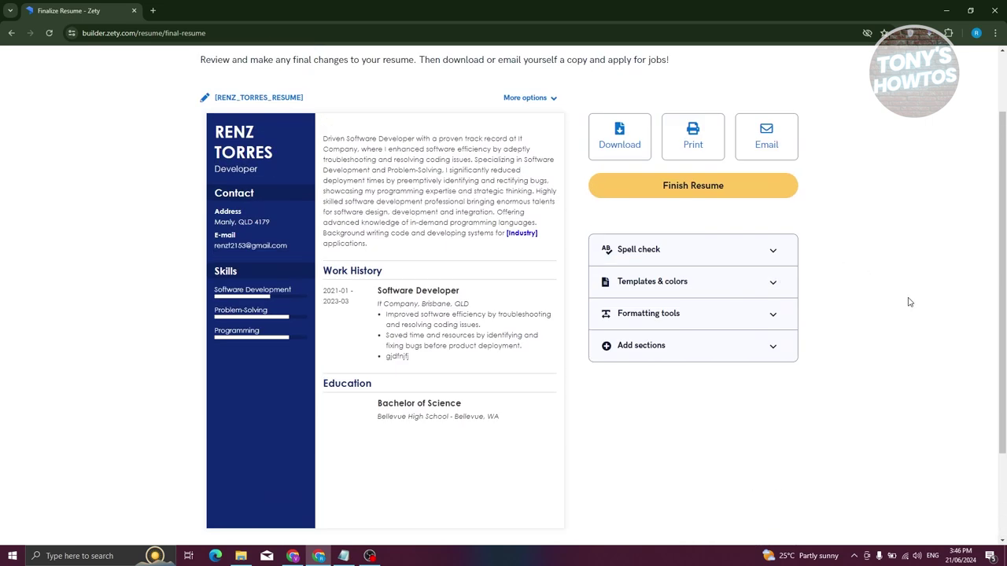
pyautogui.scroll(1, 908, 302)
pyautogui.click(722, 340)
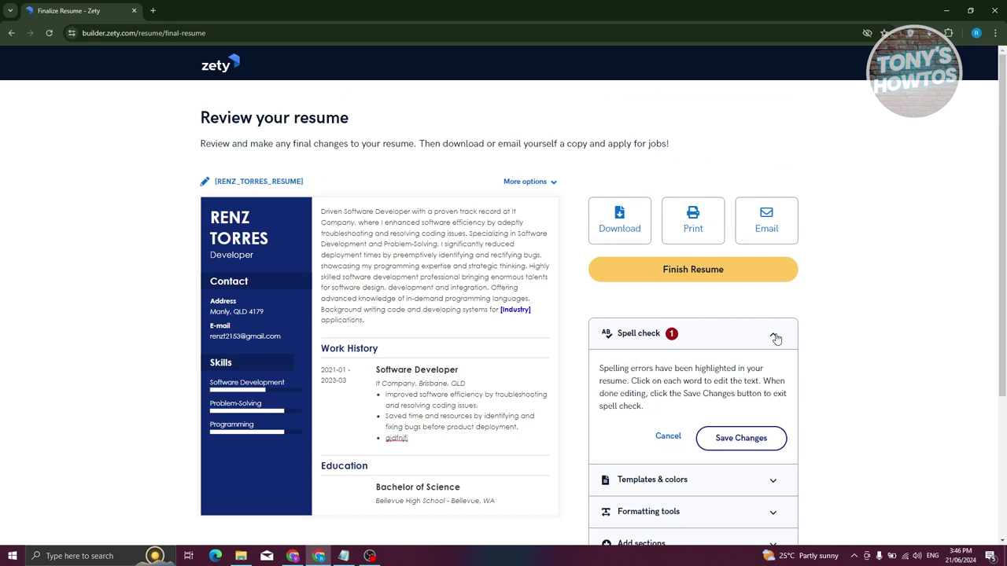
pyautogui.click(539, 382)
pyautogui.scroll(2, 569, 382)
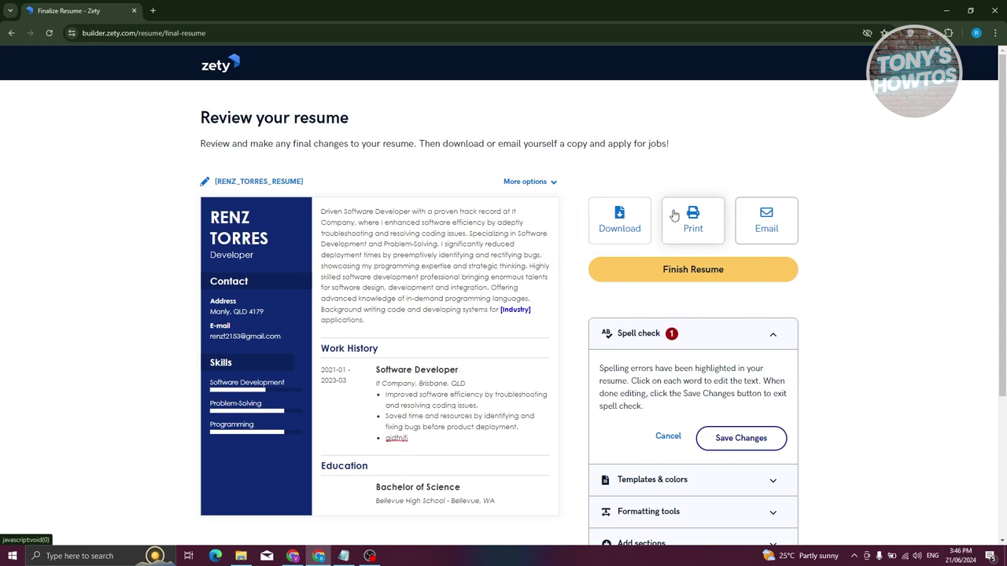
pyautogui.click(693, 226)
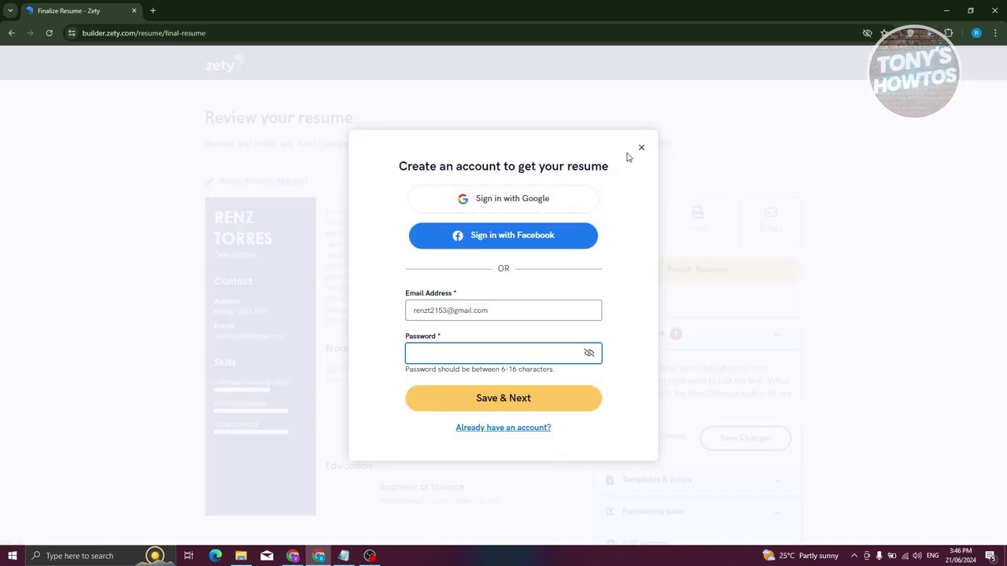
pyautogui.click(641, 150)
pyautogui.click(771, 225)
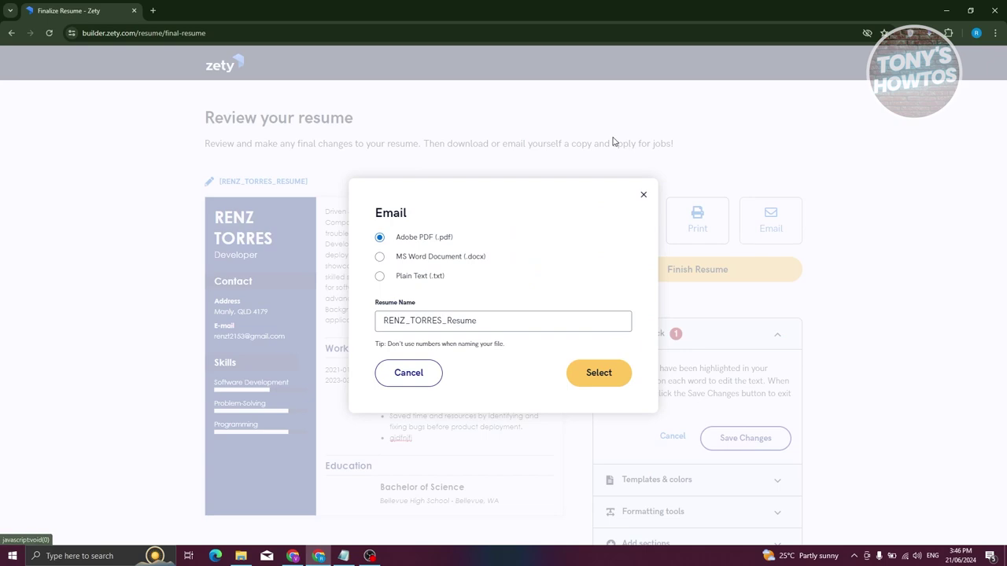
pyautogui.click(645, 196)
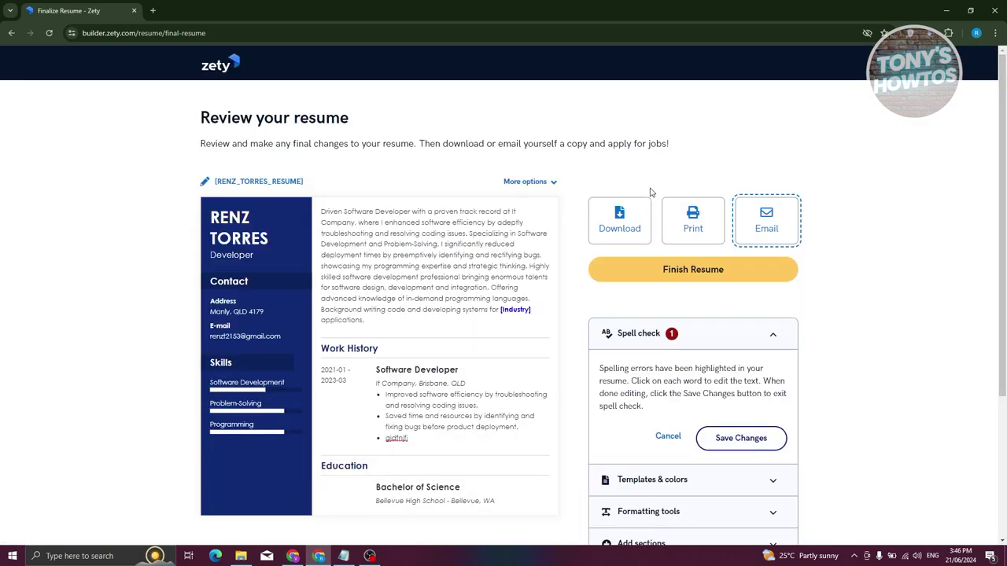
pyautogui.click(620, 224)
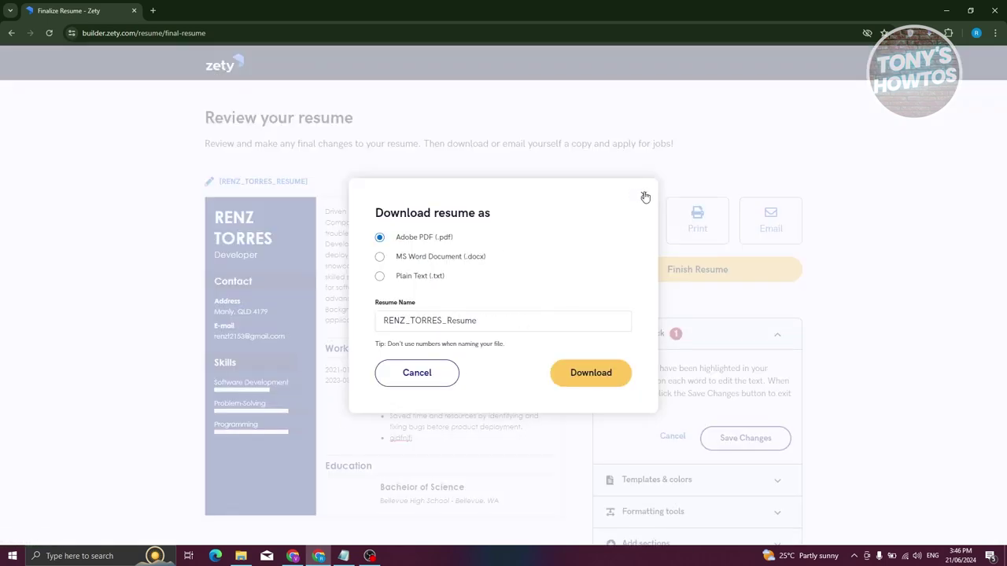
pyautogui.click(644, 196)
pyautogui.click(620, 220)
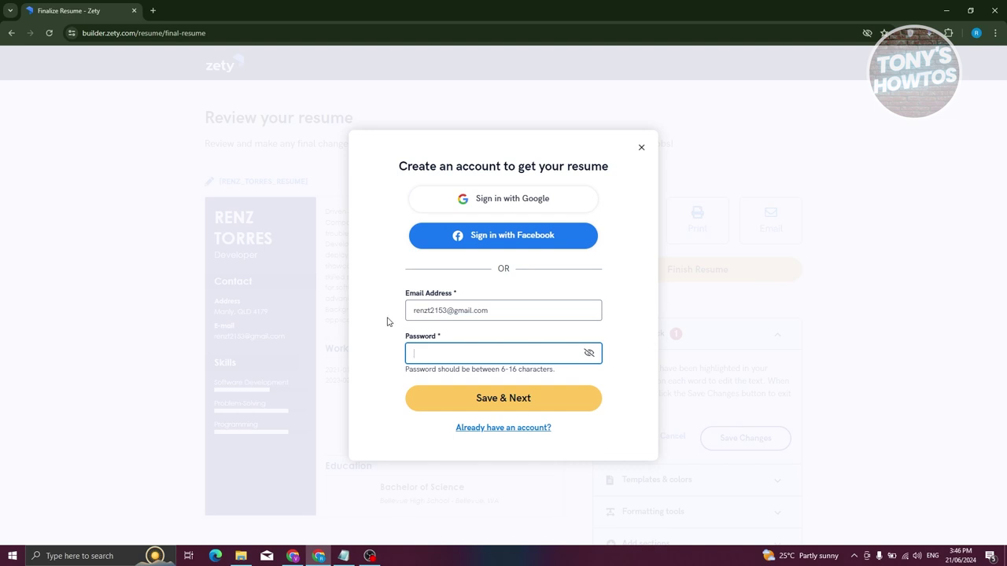
pyautogui.click(642, 148)
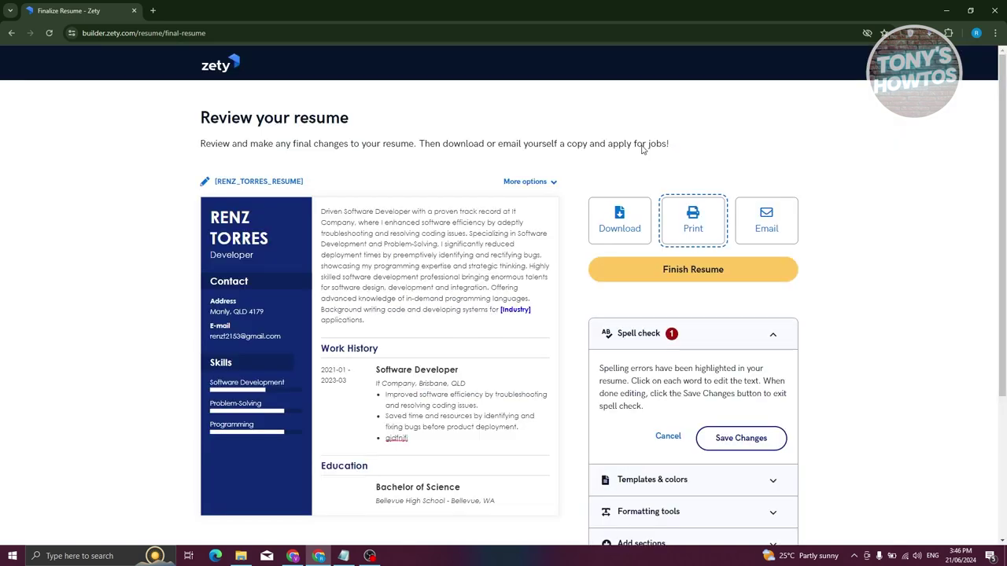
pyautogui.click(548, 183)
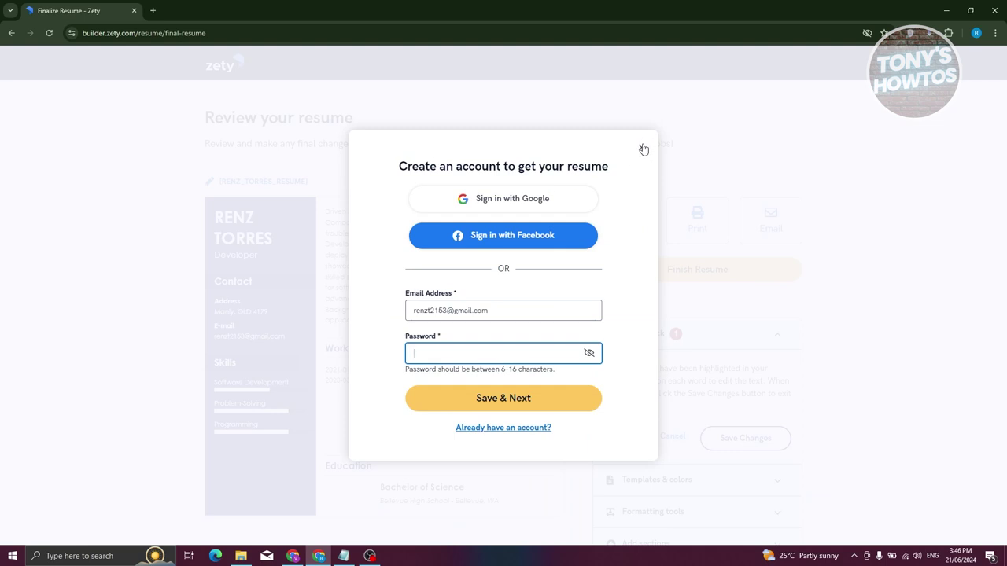
pyautogui.click(478, 200)
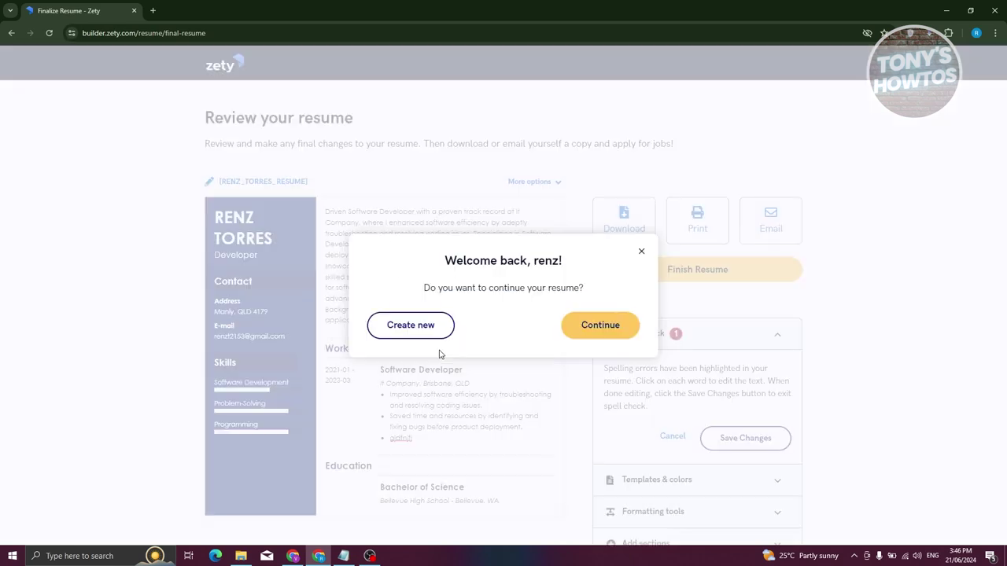
pyautogui.click(592, 329)
pyautogui.scroll(-3, 472, 324)
pyautogui.scroll(3, 498, 332)
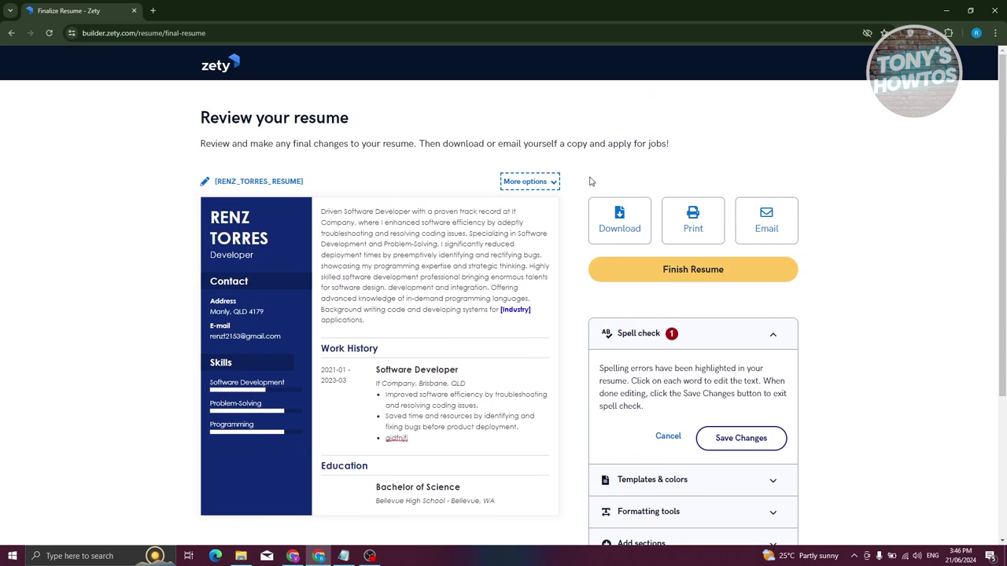